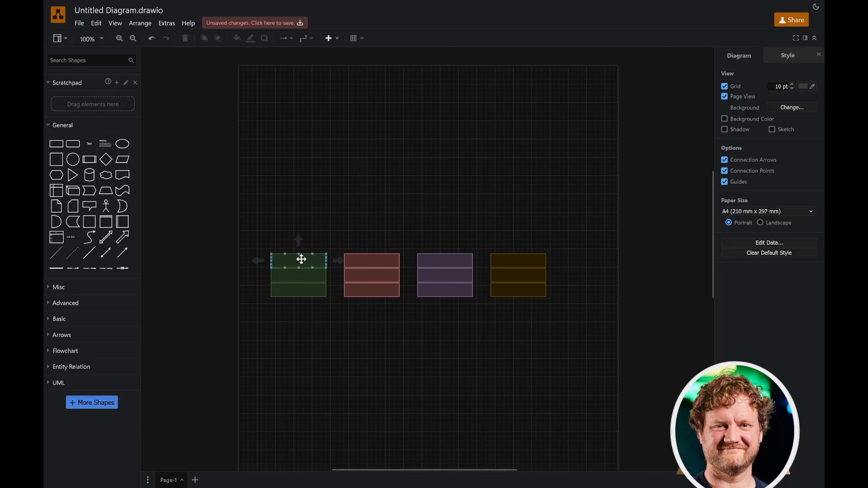
Stack a green, a purple and another green block vertically near the page's upper edge, taking each from its colour column
drag(302, 259, 425, 92)
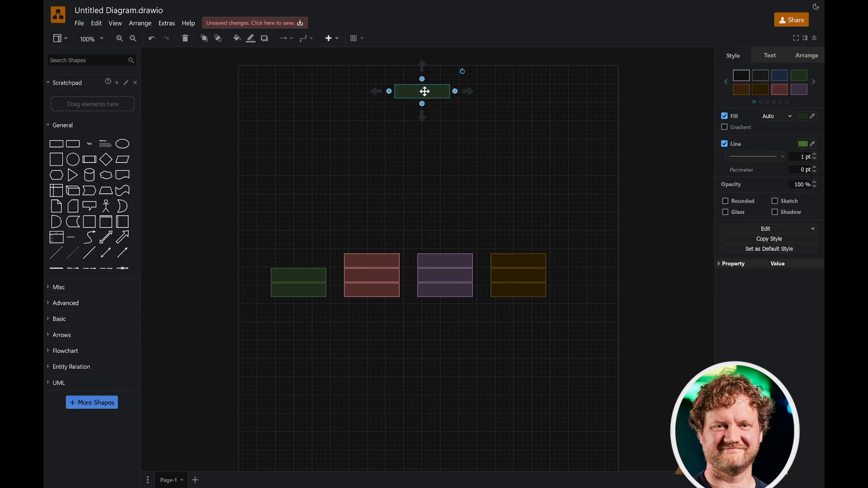
click(320, 176)
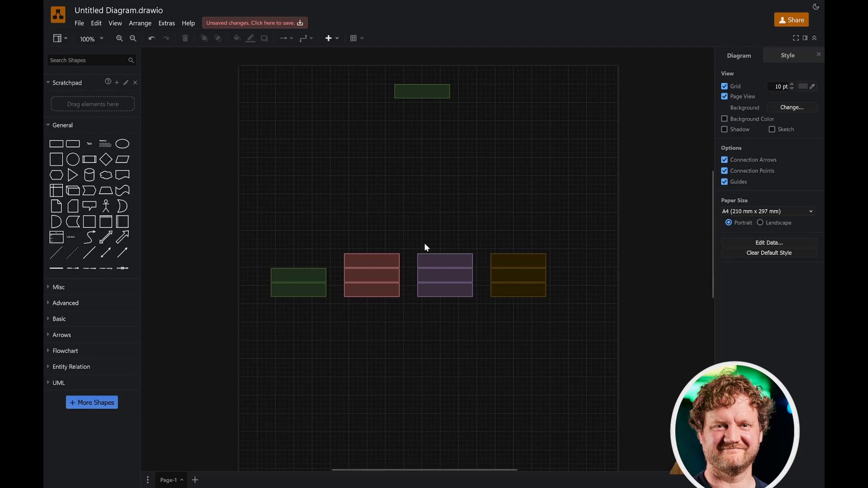
click(441, 258)
drag(442, 257, 418, 108)
click(295, 273)
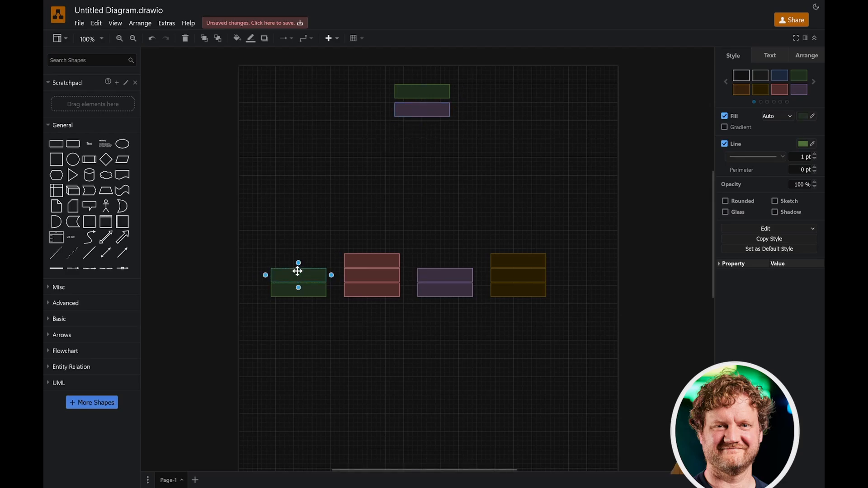
drag(298, 271, 419, 127)
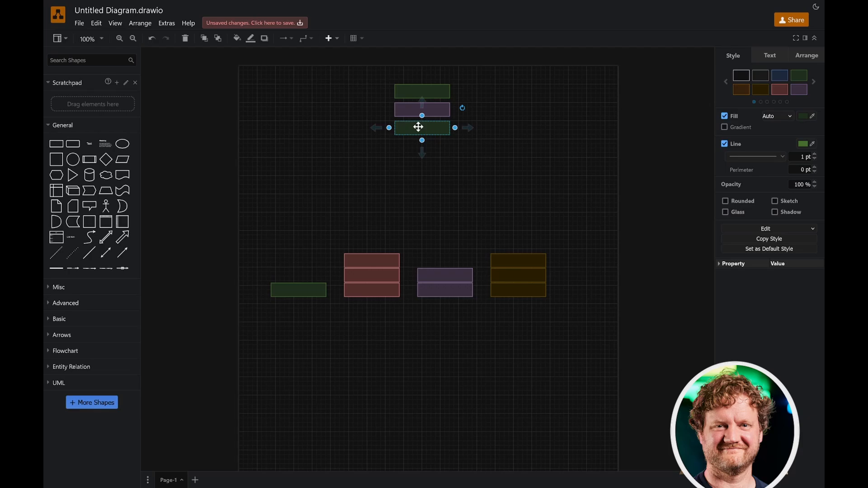
click(296, 202)
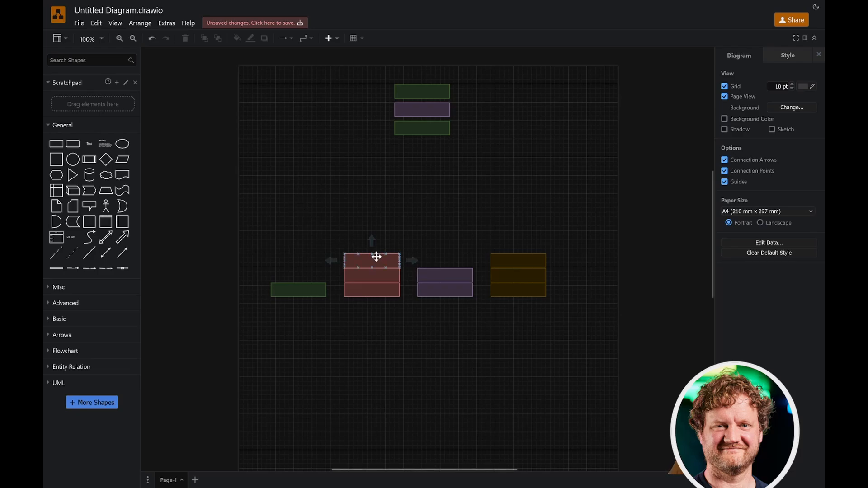
Move the uppermost red block and the uppermost yellow block beneath the new stack, with red above yellow
drag(377, 257, 426, 145)
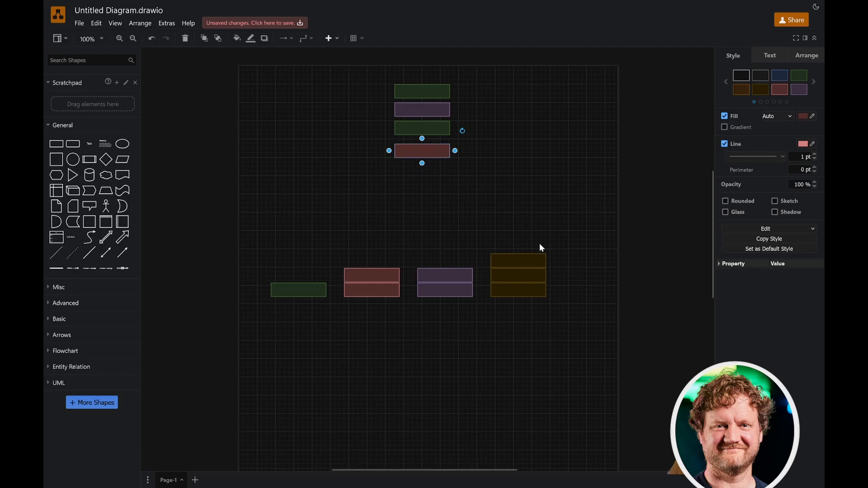
click(519, 254)
drag(515, 258, 418, 168)
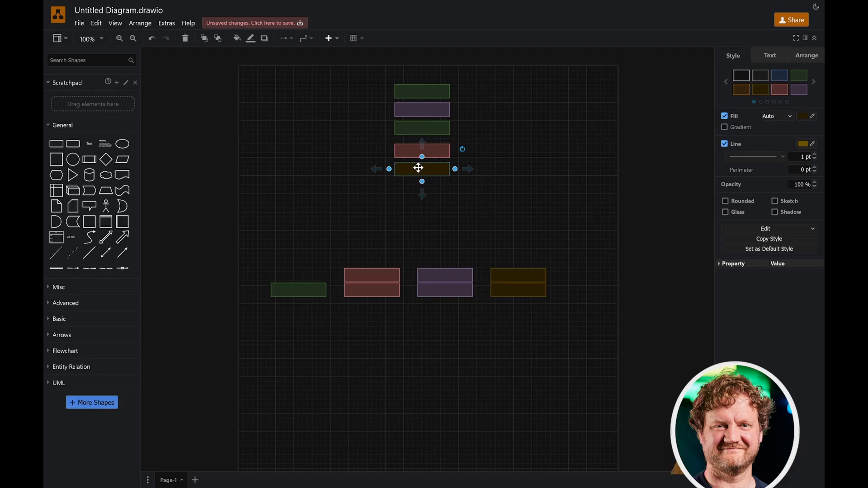
Nudge the red block in the stack upward to match the spacing between the blocks above it
click(414, 151)
key(Up)
key(Up)
key(Up)
key(Up)
key(Up)
key(Up)
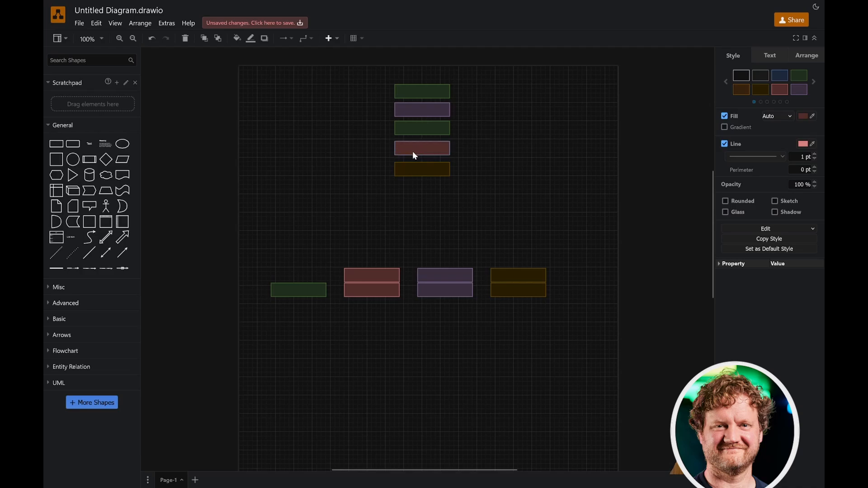
key(Up)
key(Up)
key(Up)
key(Up)
Nudge the yellow block upward to close its gap to the red block, and clear the selection
click(403, 167)
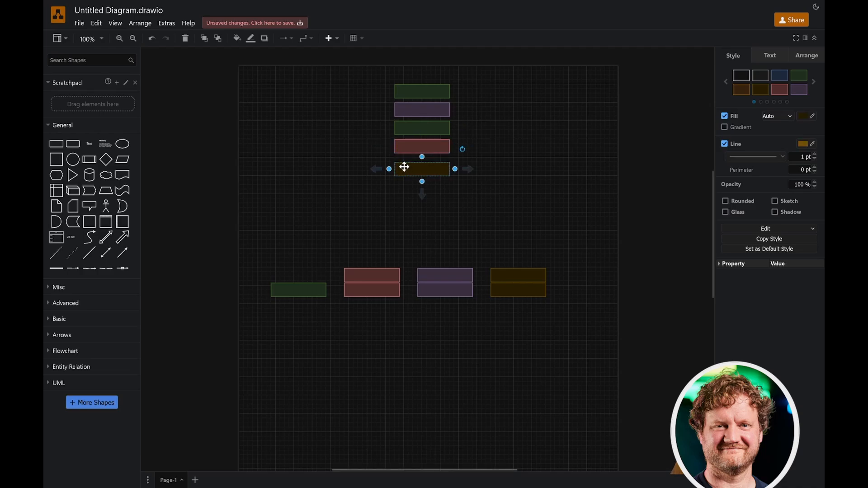
key(Up)
key(Up)
key(Up)
key(Up)
key(Up)
key(Up)
key(Up)
key(Up)
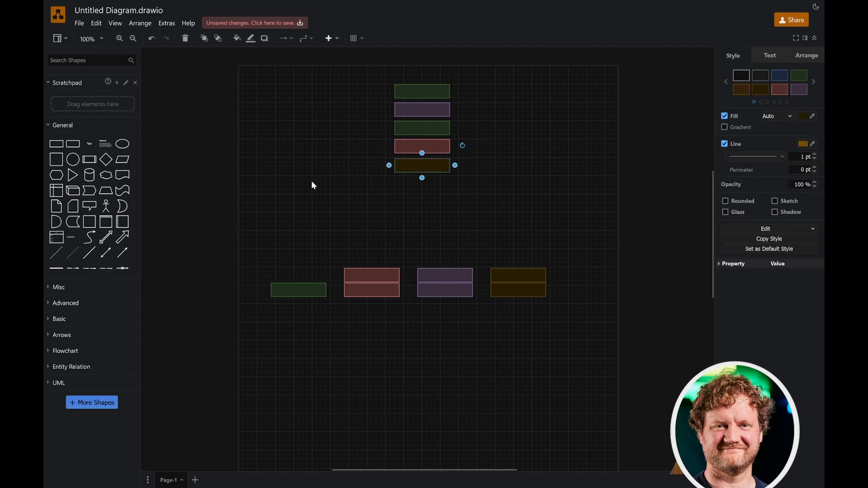
click(312, 182)
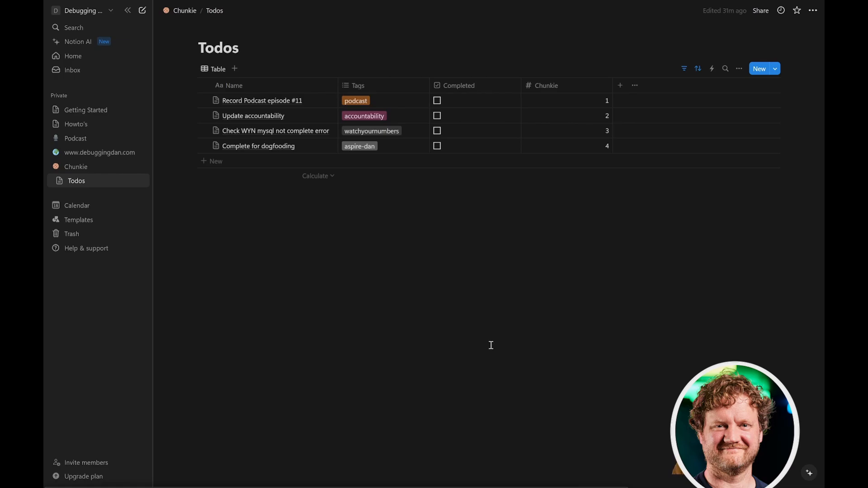
Open todo.debuggingdan.com in a new browser tab
key(ctrl+t)
text(t)
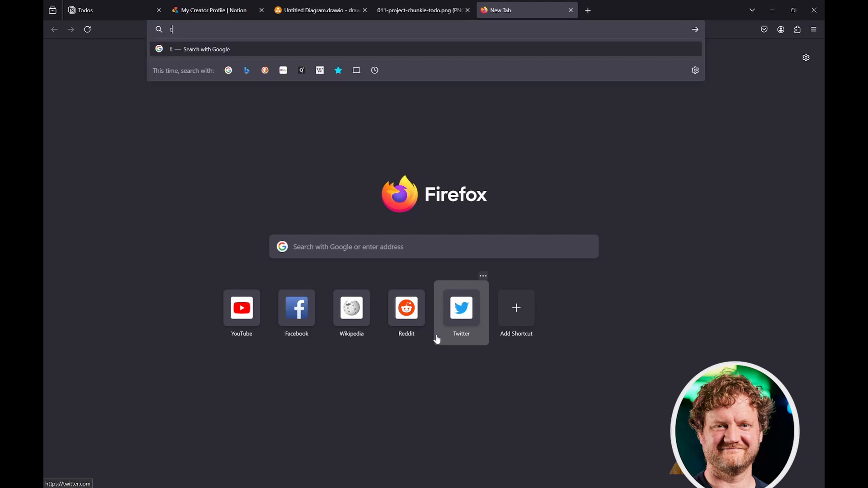
text(odo.debugging)
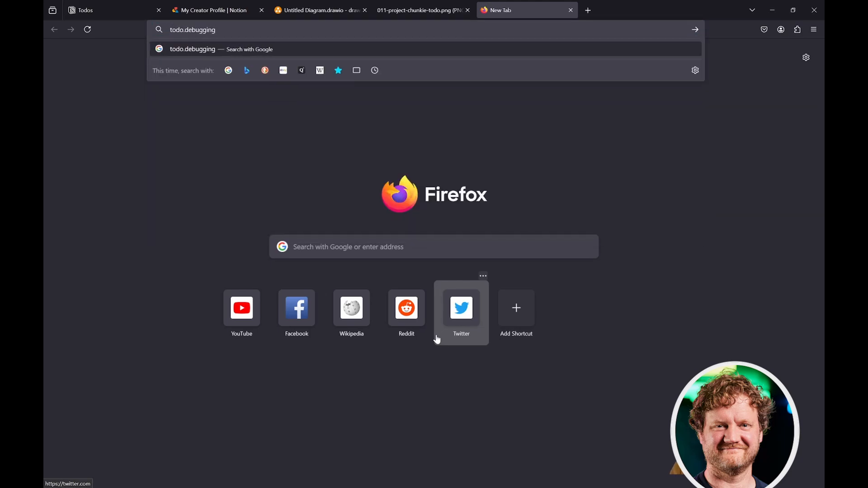
text(dan.com)
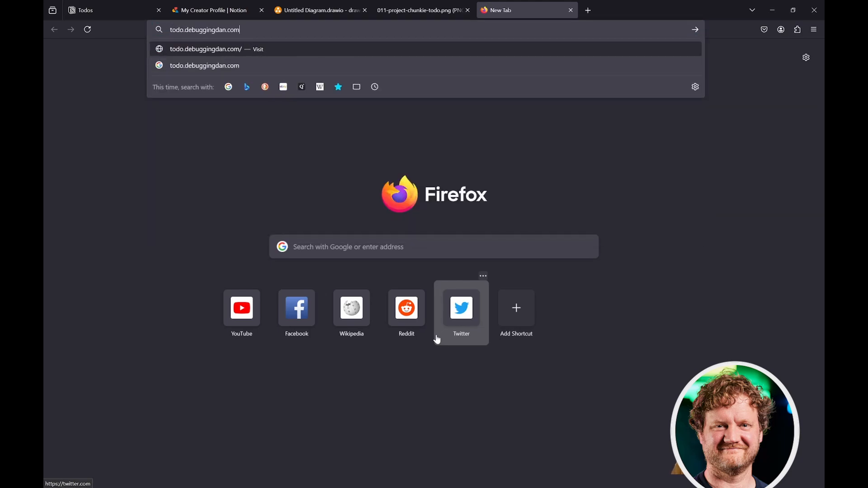
key(Return)
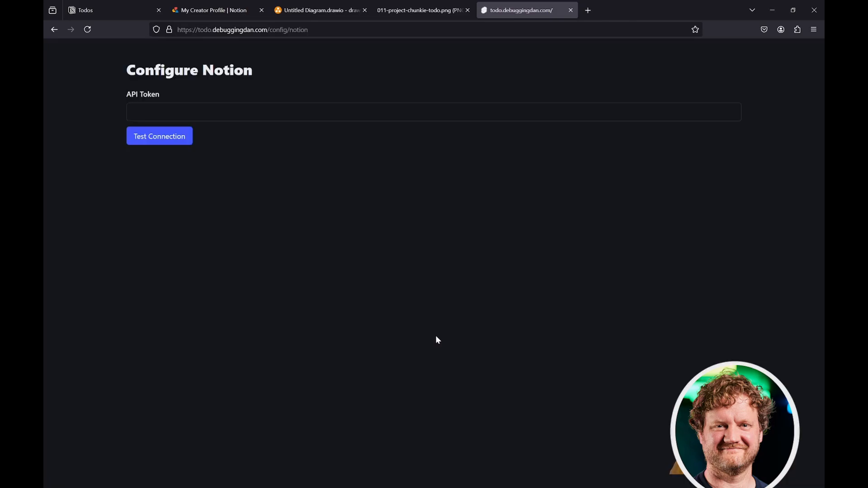
Paste the Notion API token into the API Token field, test the connection and store the key
click(240, 111)
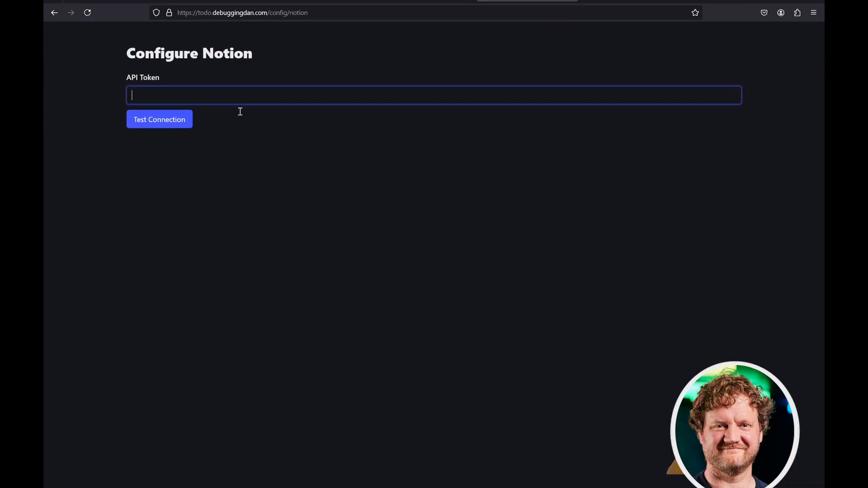
key(ctrl+v)
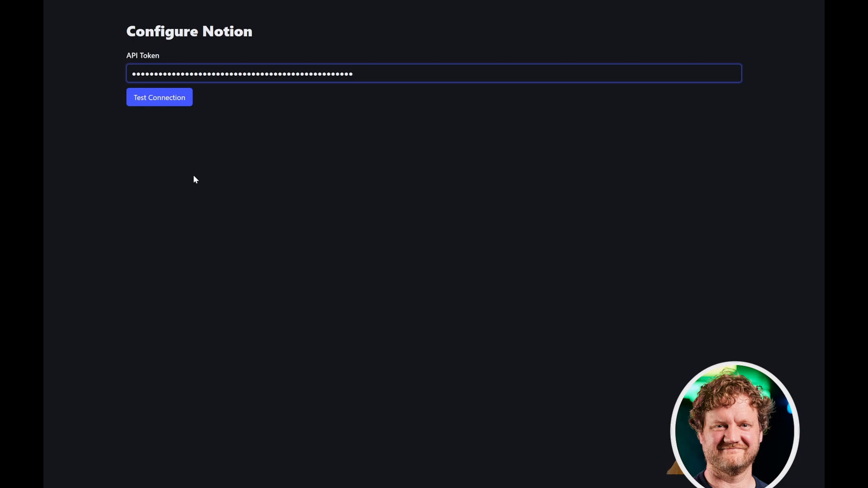
click(160, 106)
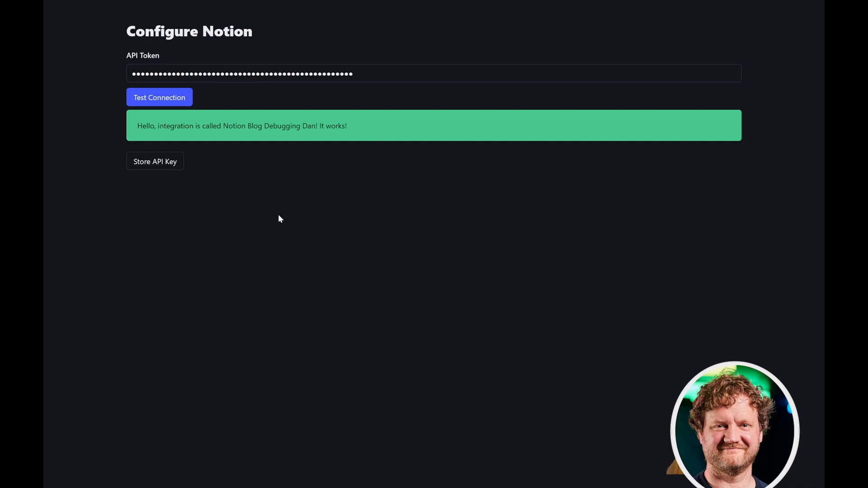
click(157, 164)
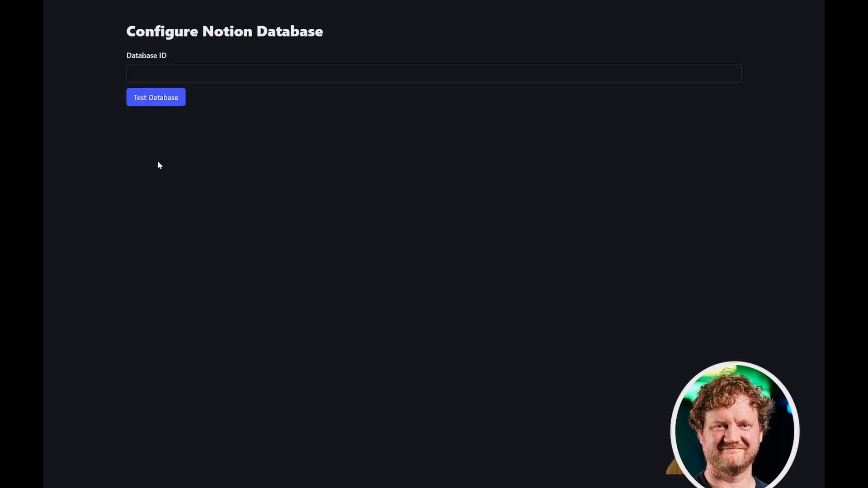
Copy the database ID from the Notion Todos page address into the Database ID field of the todo app
key(F11)
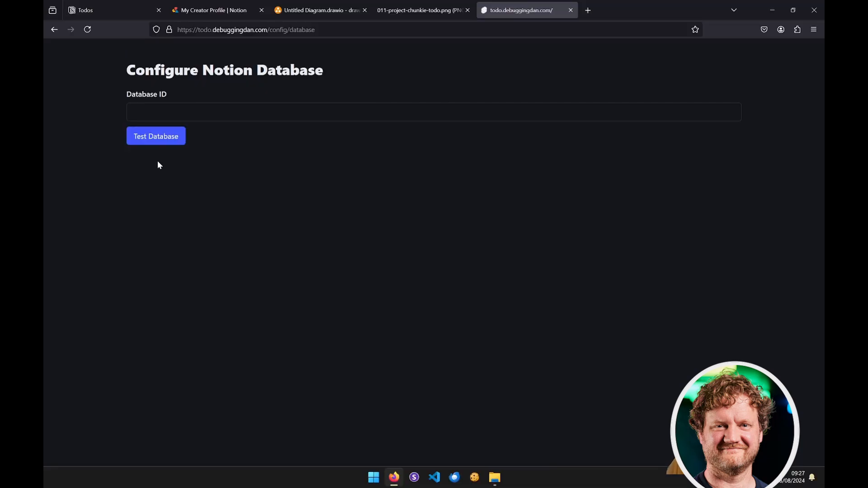
click(111, 7)
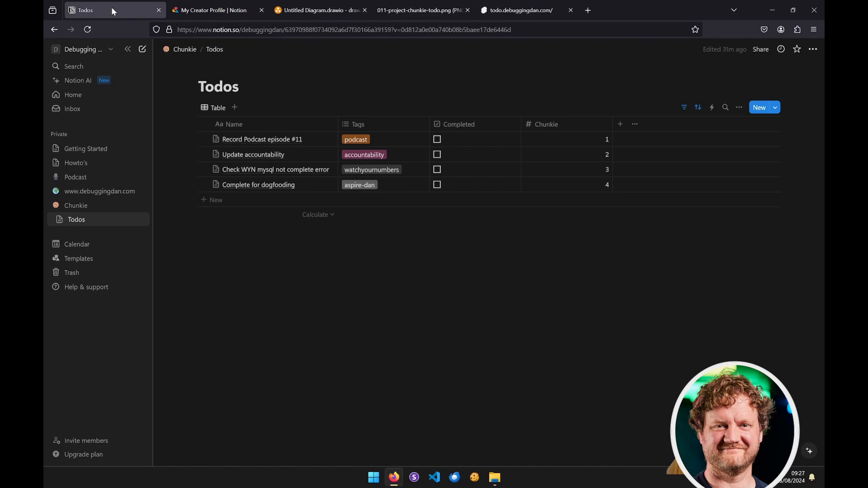
double_click(337, 30)
key(ctrl+c)
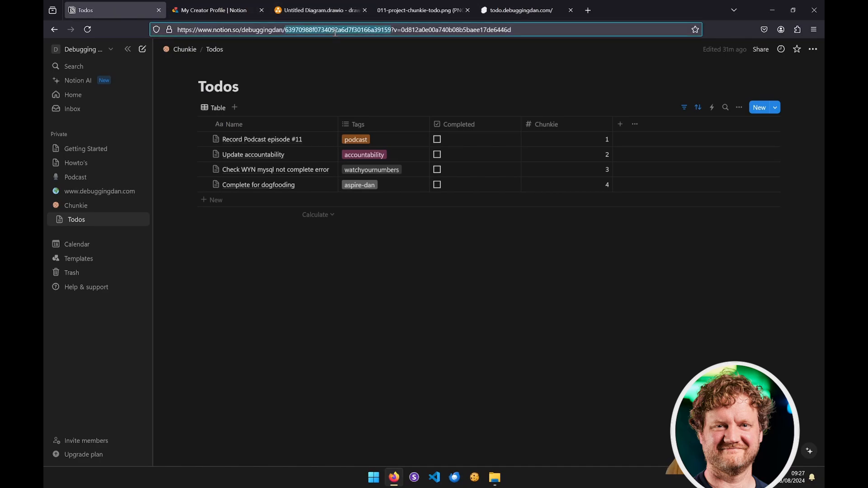
click(523, 10)
key(F11)
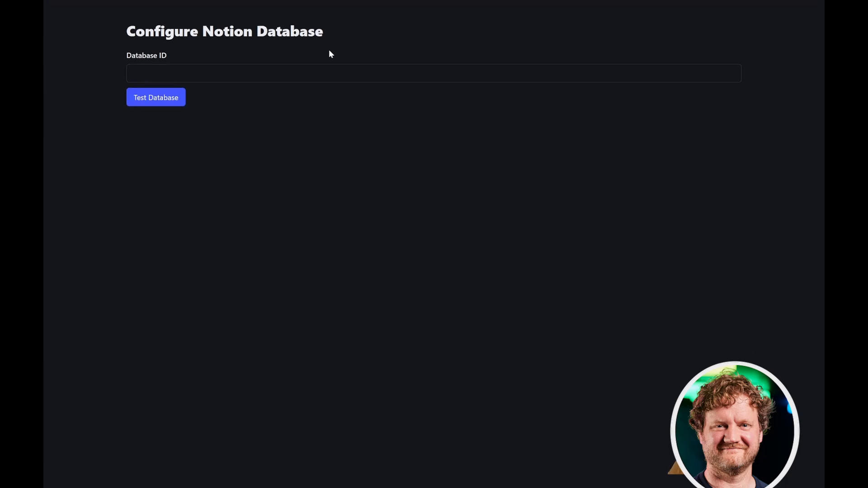
click(316, 75)
key(ctrl+v)
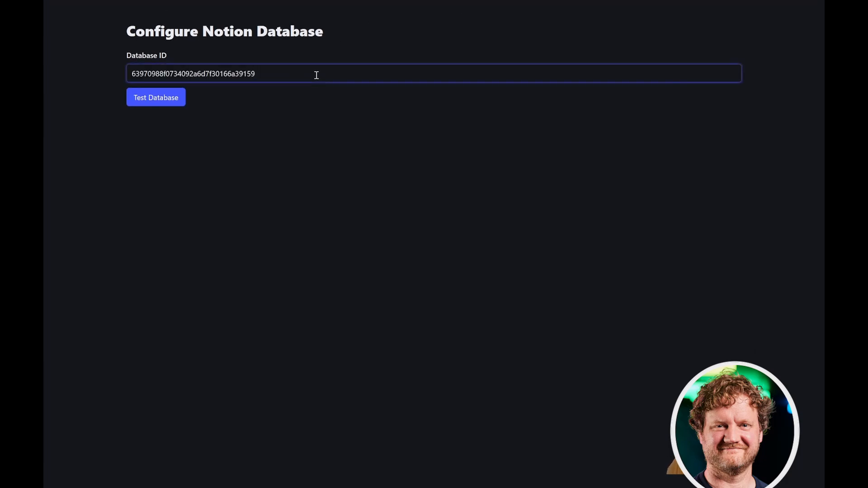
Connect the Notion Blog Debugging Dan integration to the Todos database in Notion and confirm its access
key(F11)
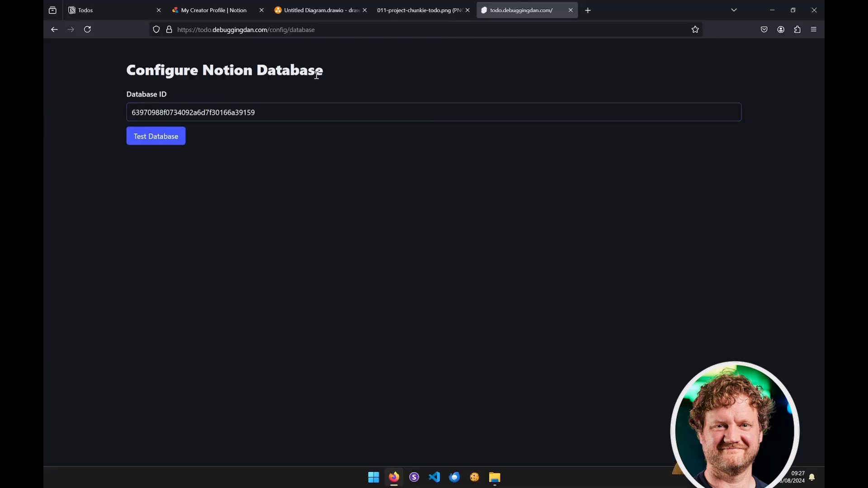
click(113, 8)
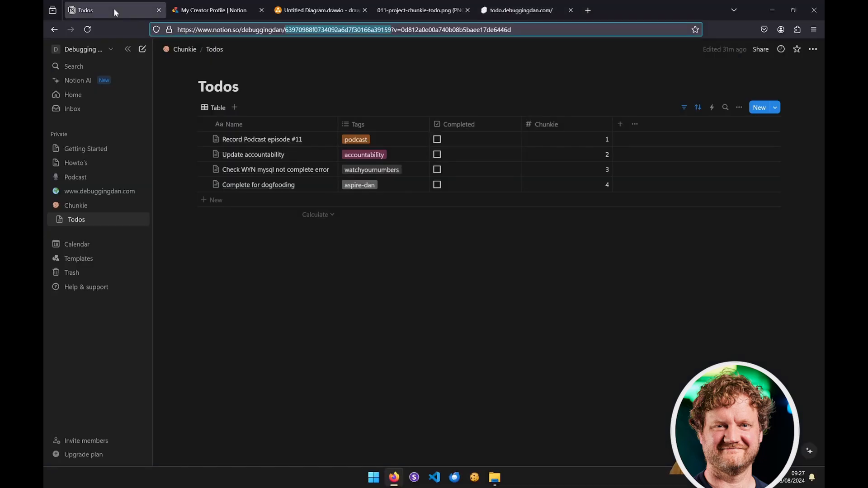
click(812, 49)
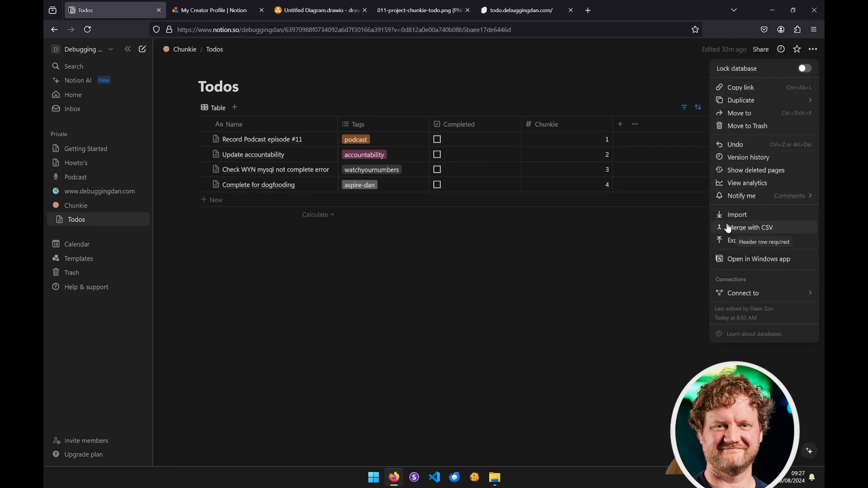
mouse_move(730, 294)
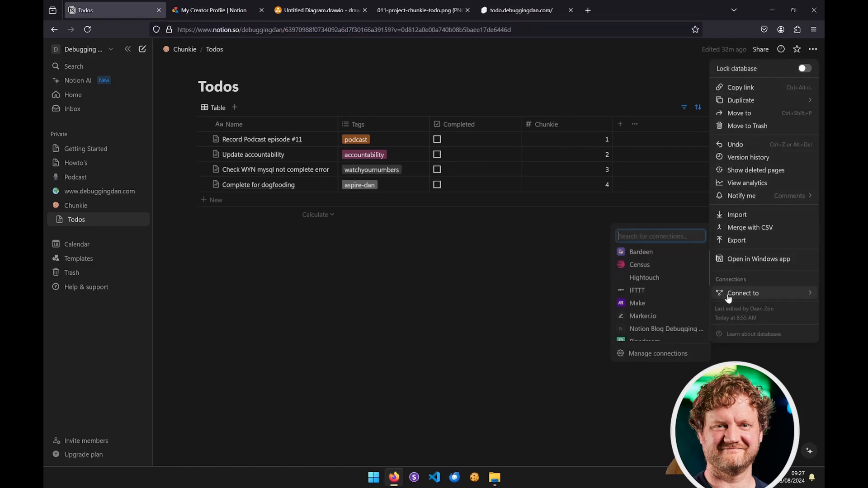
click(658, 330)
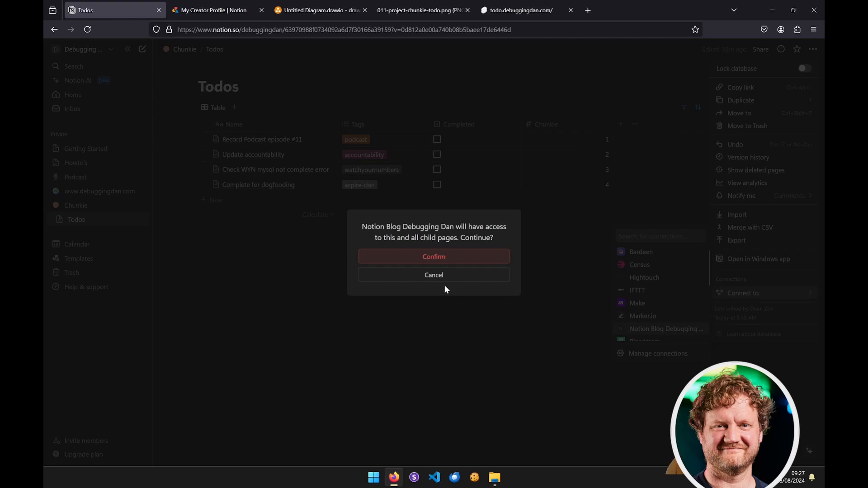
click(426, 256)
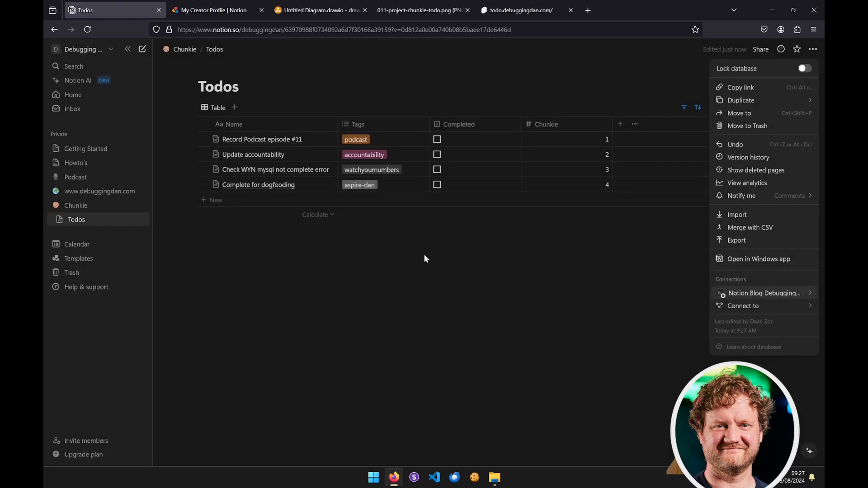
click(500, 345)
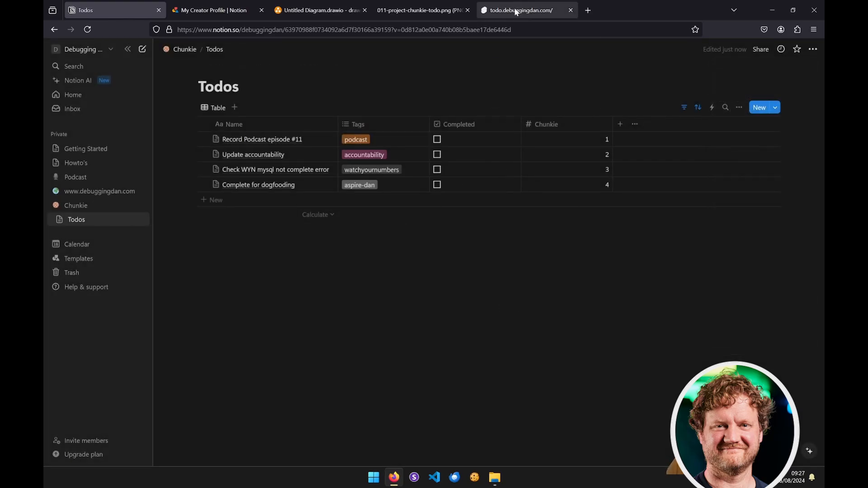
Return to the todo app, test the database with the entered ID and store the database information
click(519, 10)
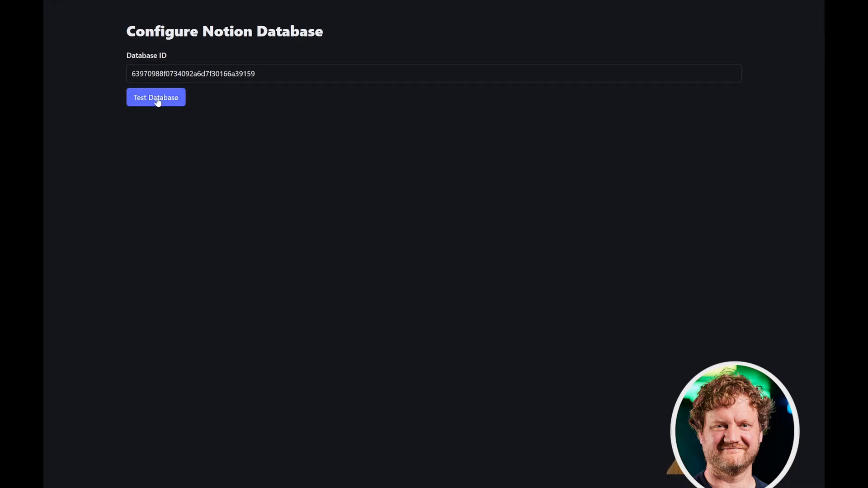
click(158, 102)
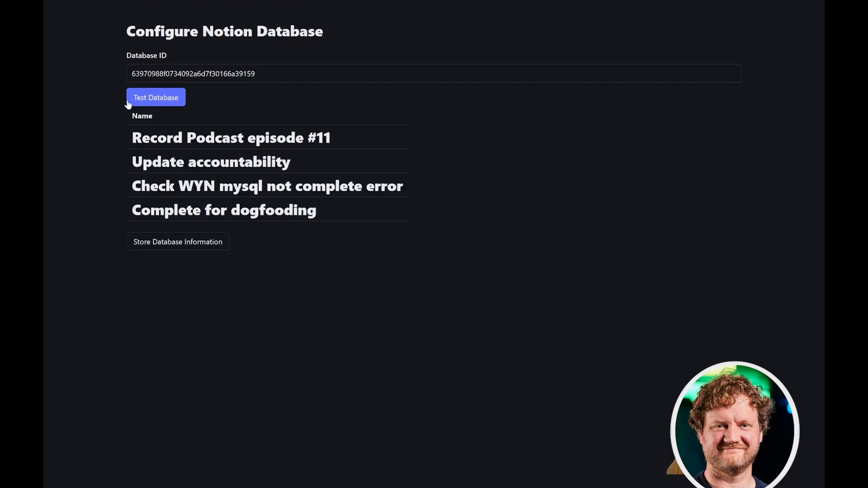
click(182, 245)
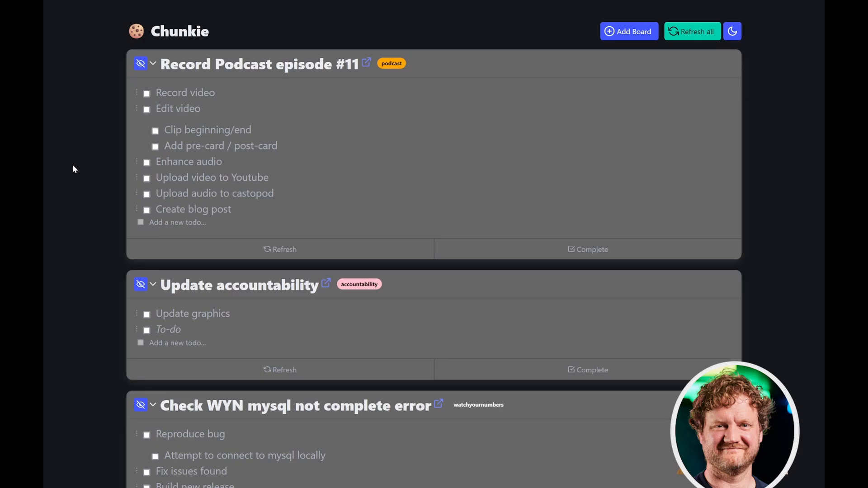
scroll(74, 170, down, 5)
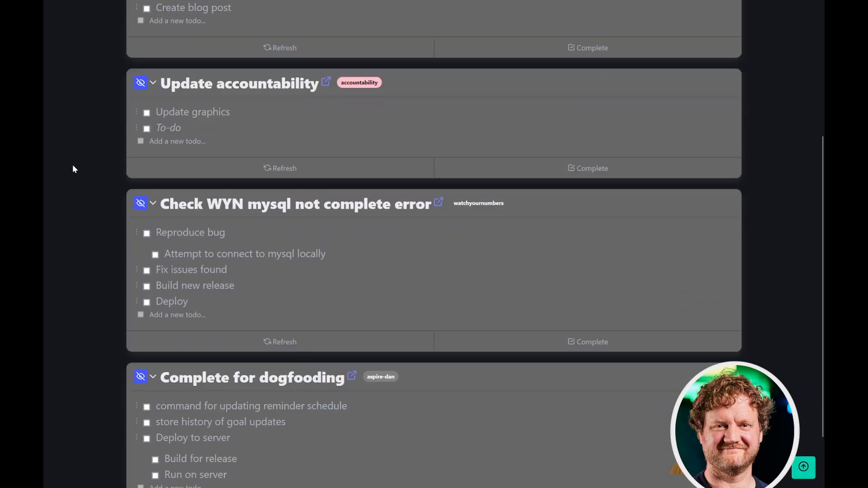
Collapse the Record Podcast episode #11 and Update accountability cards and expand both again
scroll(74, 169, up, 5)
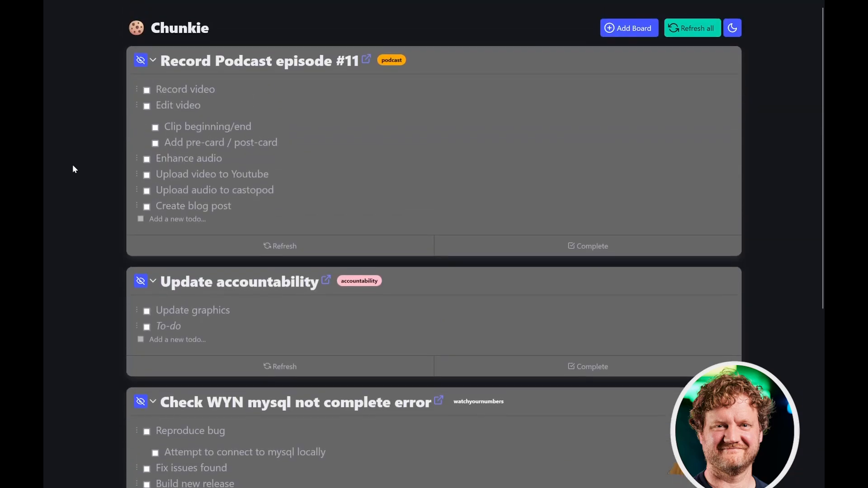
click(201, 65)
click(211, 103)
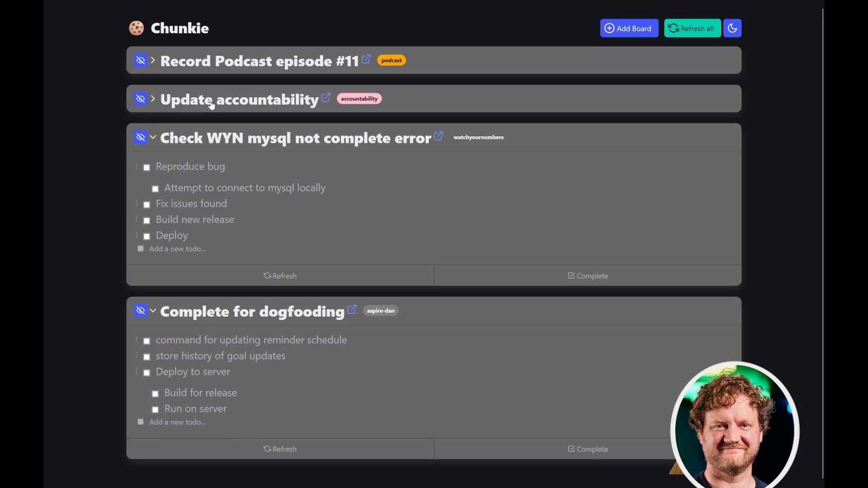
click(210, 103)
click(271, 66)
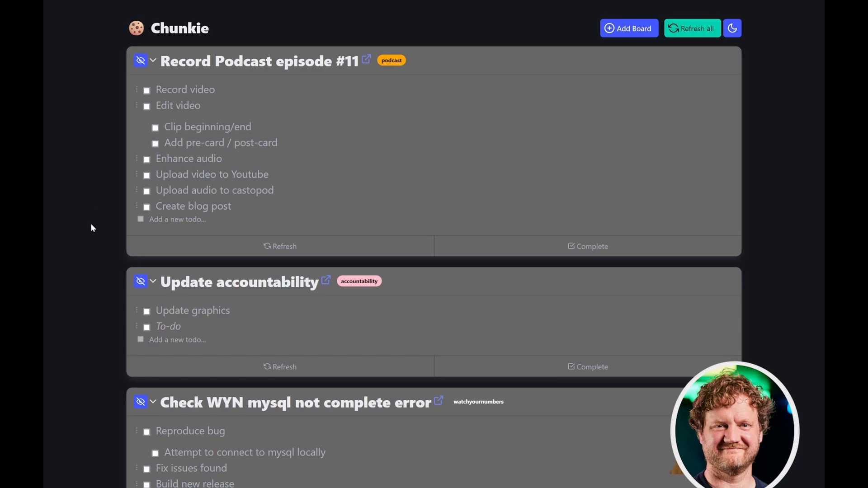
scroll(91, 266, down, 3)
scroll(90, 265, up, 3)
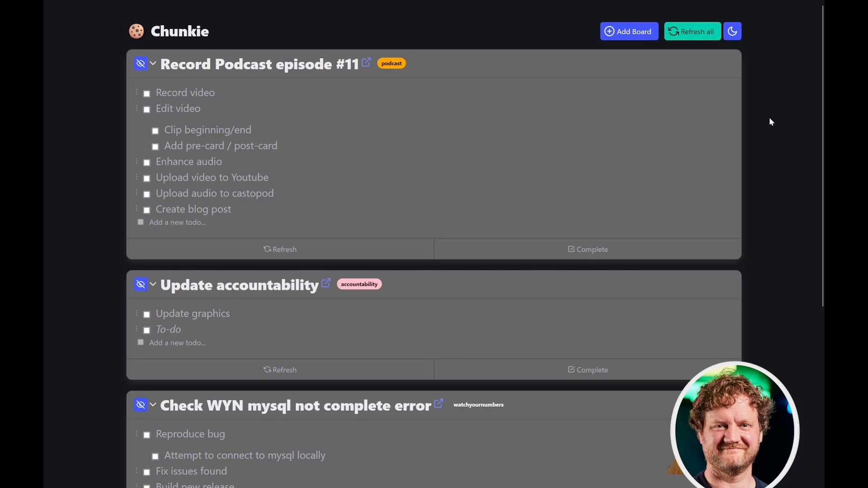
Switch the app to the light theme, look through the todo cards and restore the dark theme
click(736, 31)
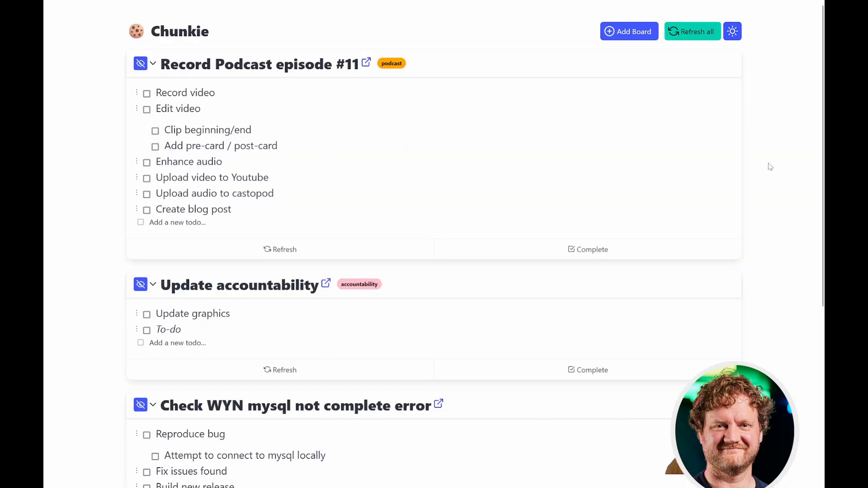
scroll(770, 166, down, 4)
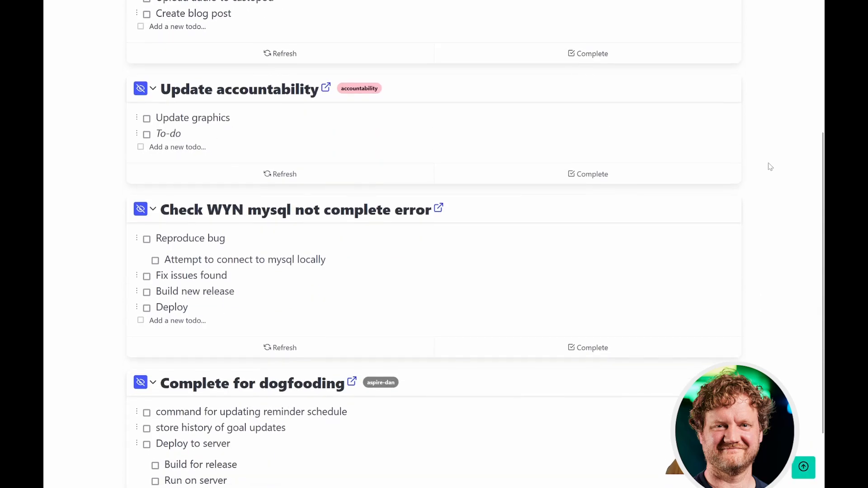
scroll(769, 167, up, 4)
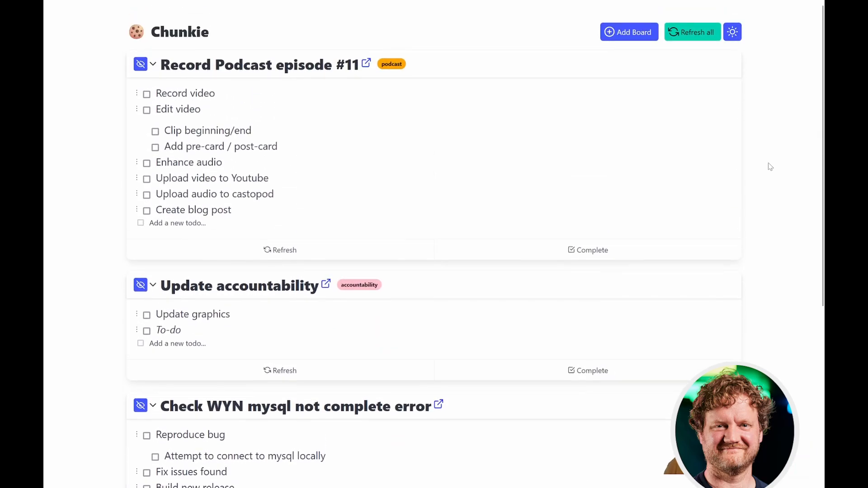
click(733, 31)
key(F11)
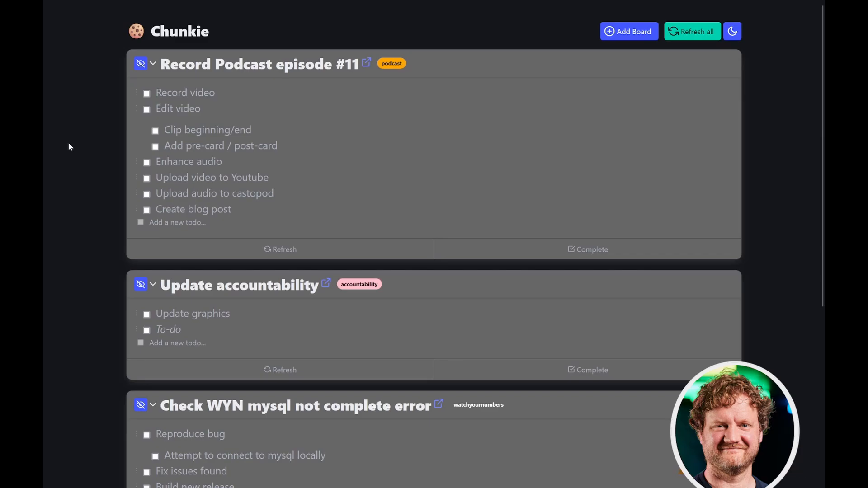
Switch to Notion, open the Record Podcast episode #11 entry from the Todos database and close it again
key(alt+Tab)
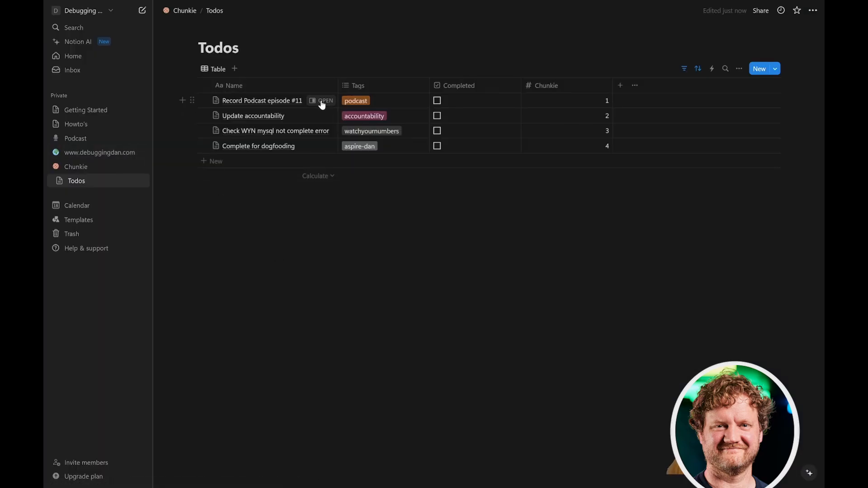
click(322, 101)
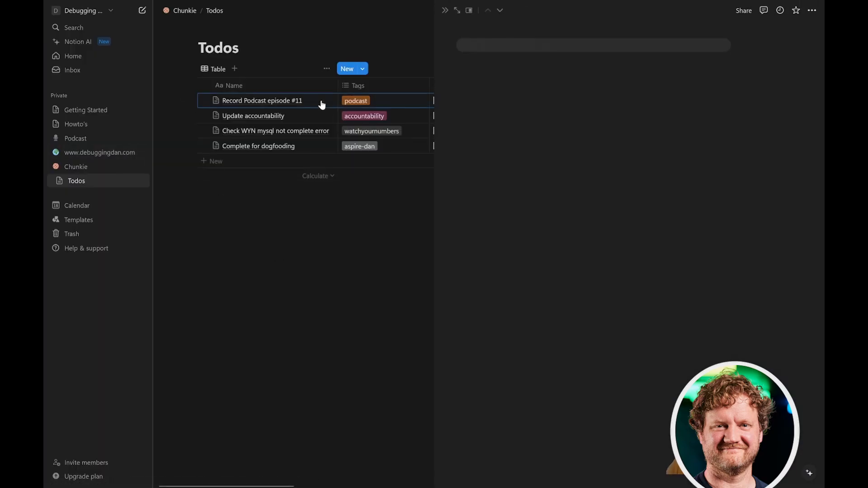
click(444, 10)
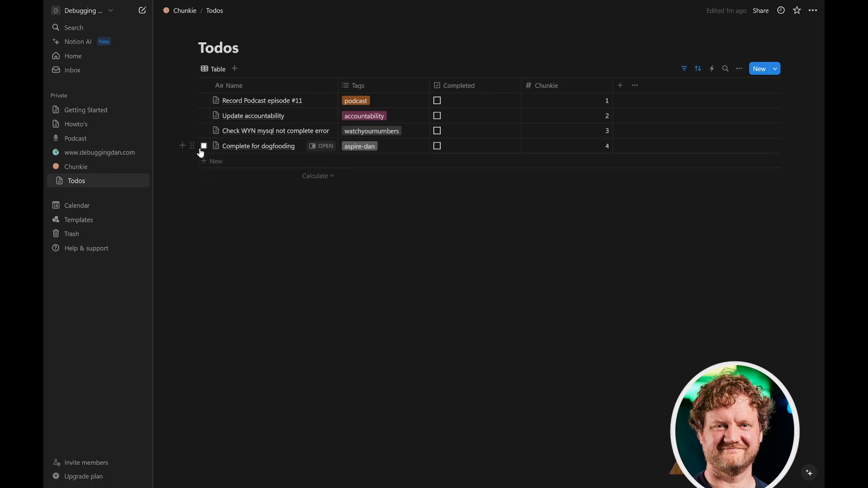
Try to move the Complete for dogfooding row up under Record Podcast episode #11, keep the sorting and deselect the row
drag(192, 146, 191, 109)
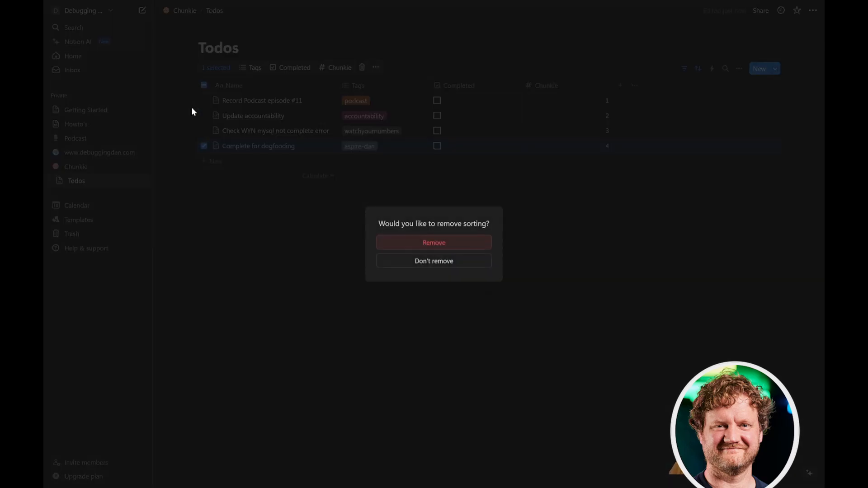
click(434, 261)
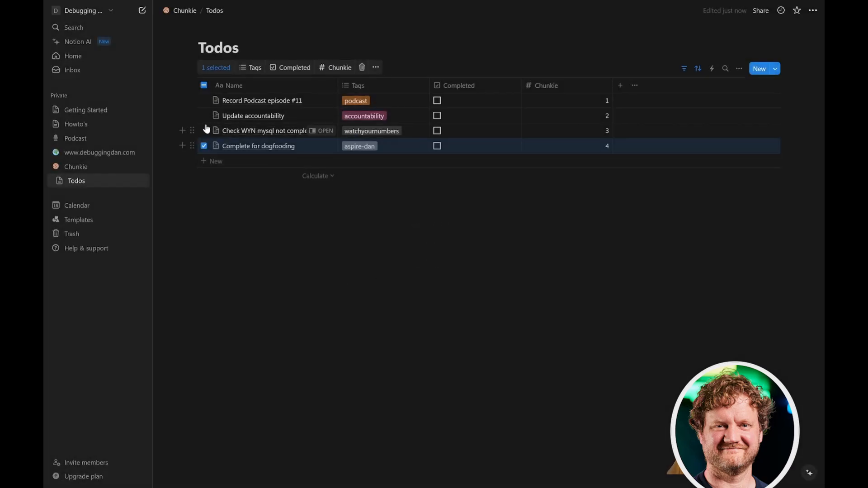
click(204, 146)
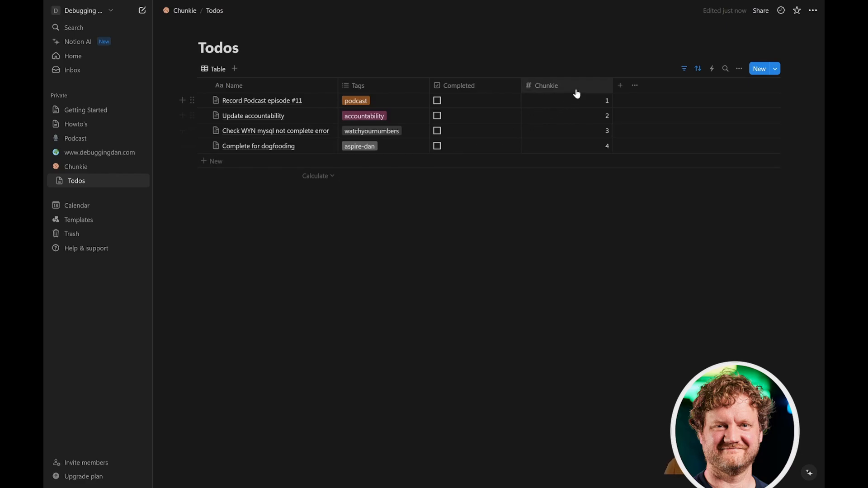
Add a new entry named Demo thing to the Todos table with Chunkie number 5
click(280, 167)
text(Demo thing)
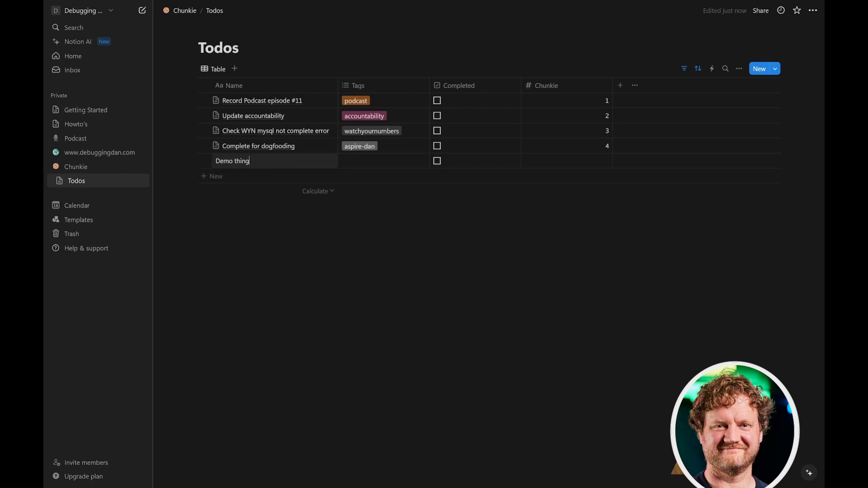
click(560, 161)
text(5)
key(Return)
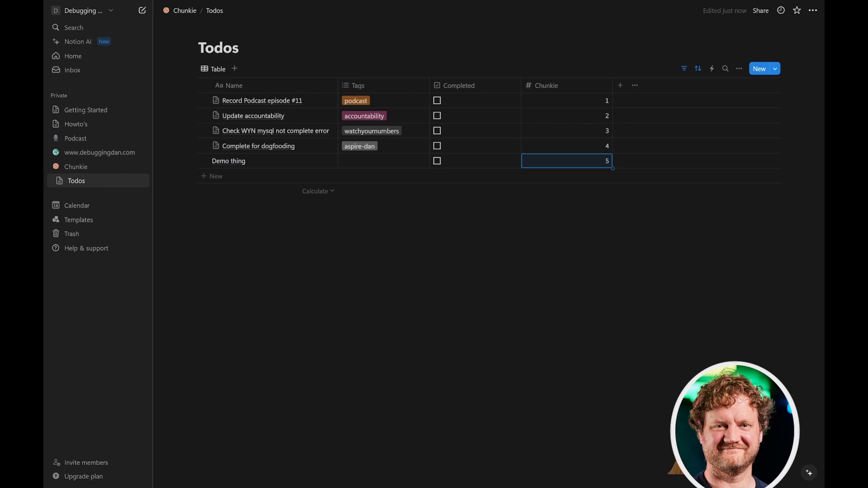
Set the Chunkie number of the Demo thing entry to 3
text(3)
key(Return)
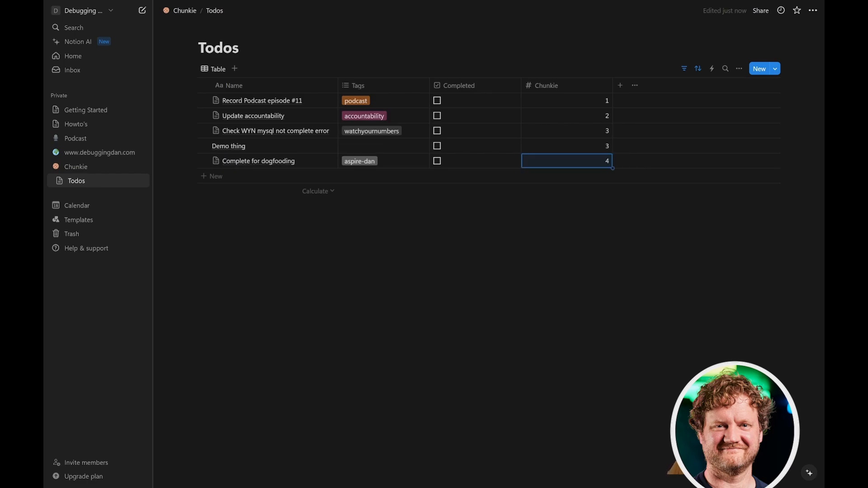
click(517, 299)
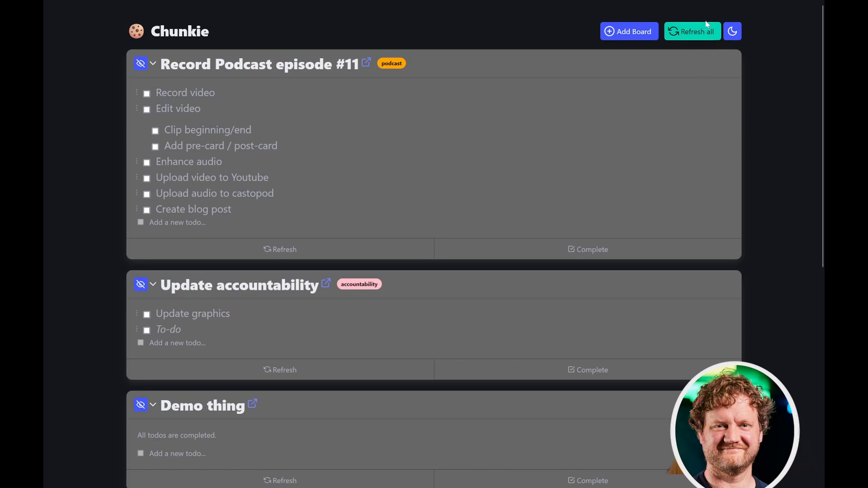
In the Chunkie app, add the todo "Do a demo" to the Demo thing card
scroll(760, 164, down, 2)
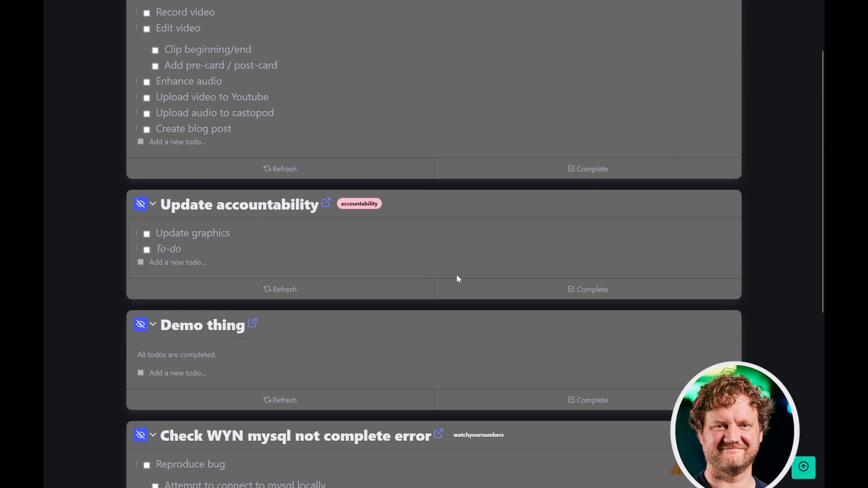
click(164, 374)
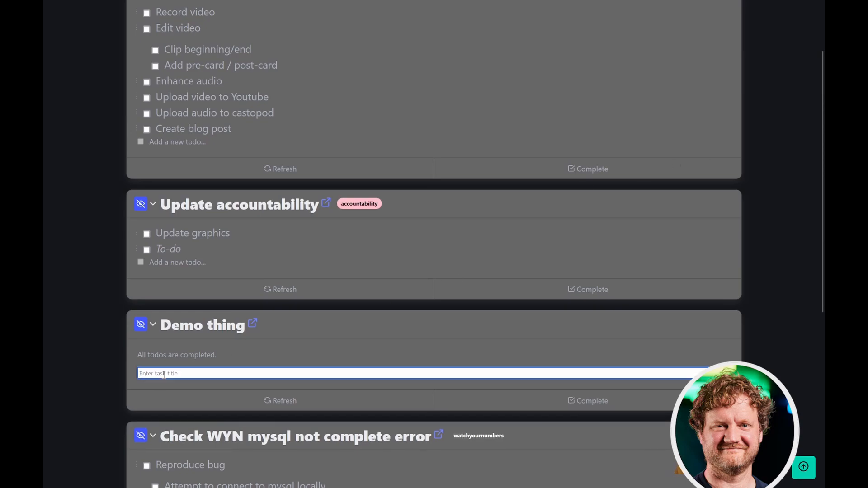
text(T)
key(BackSpace)
text(Do a thing)
key(Return)
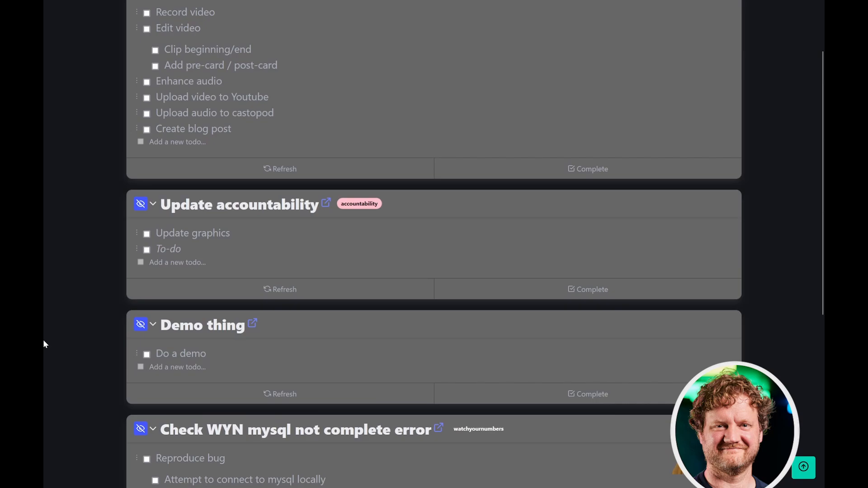
Mark the Do a demo todo as completed and show completed todos in the Demo thing card
scroll(82, 300, up, 2)
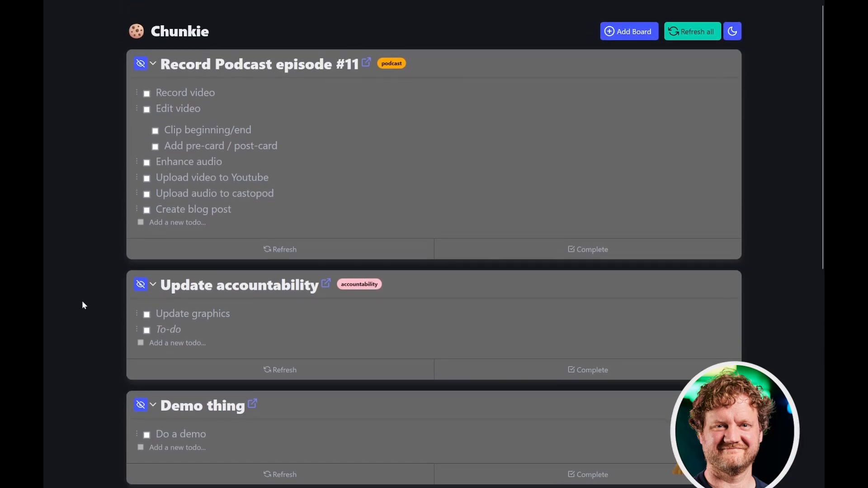
scroll(83, 302, down, 2)
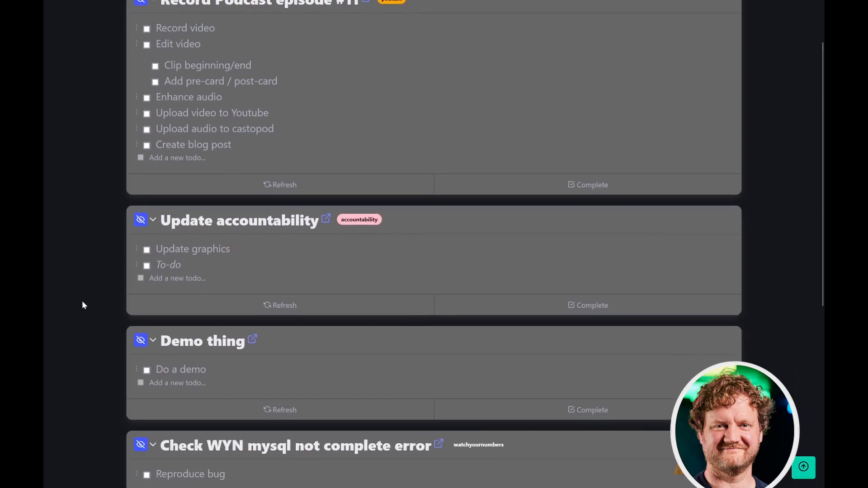
click(146, 368)
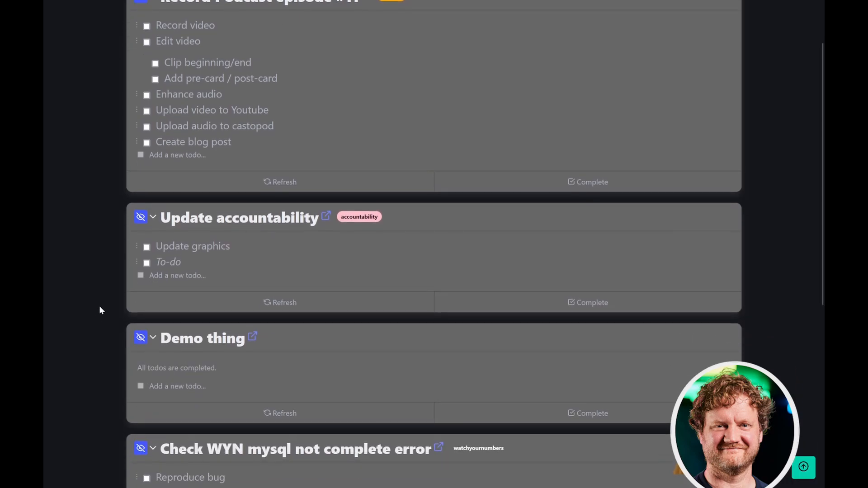
click(141, 340)
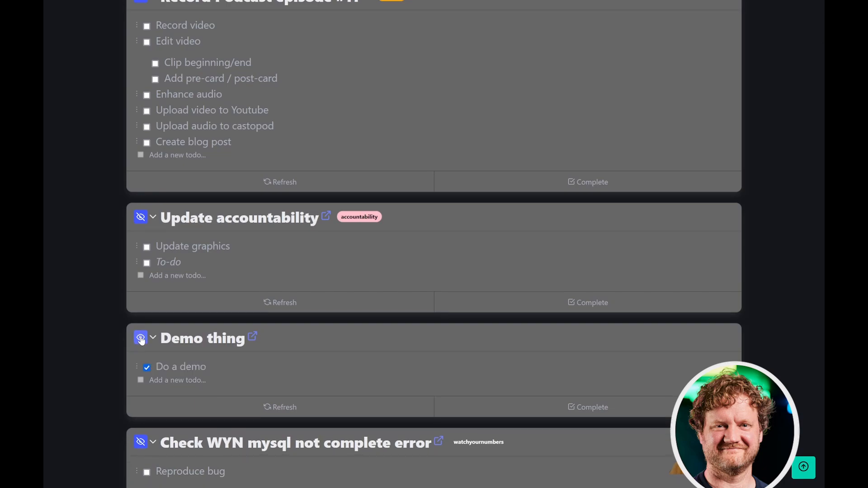
click(140, 340)
click(140, 339)
scroll(68, 263, up, 2)
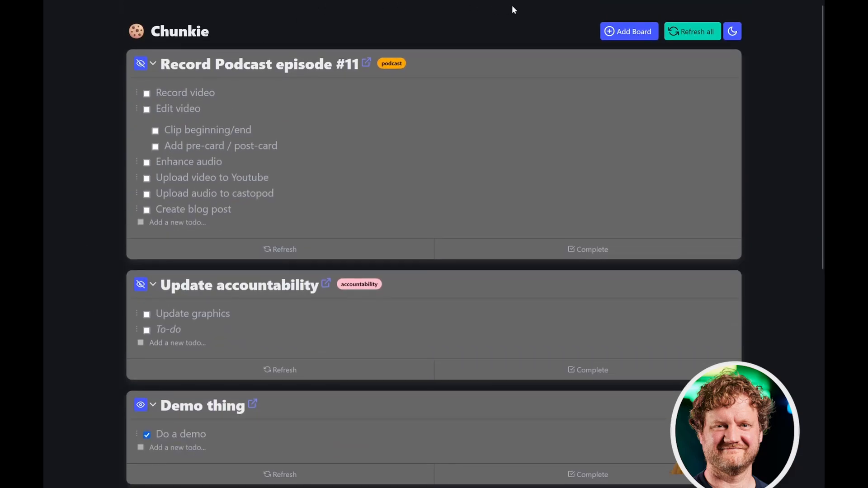
Add a new board above the todo cards
click(624, 33)
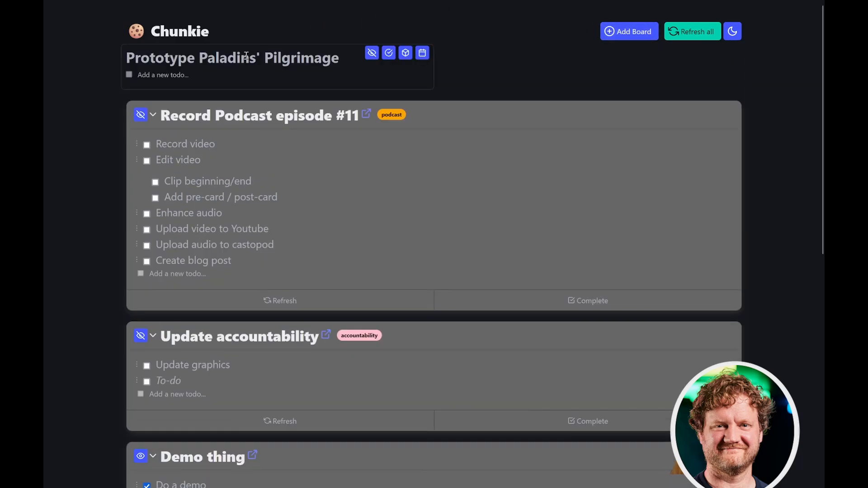
key(ctrl+a)
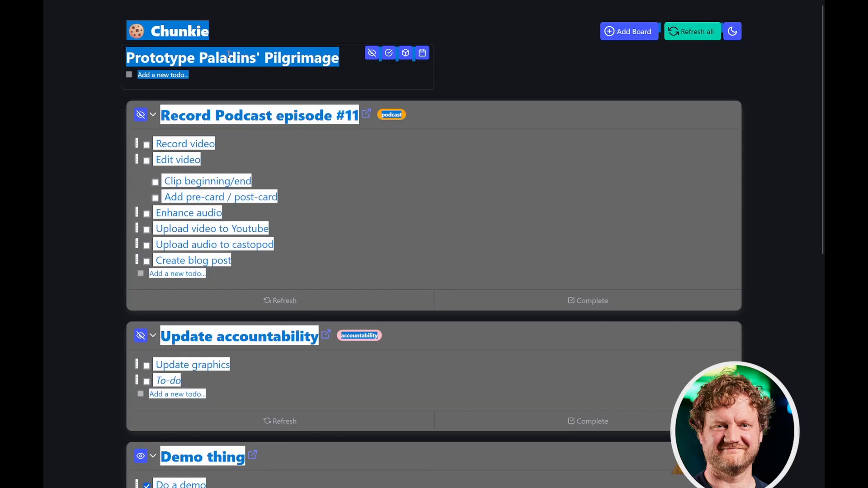
click(228, 54)
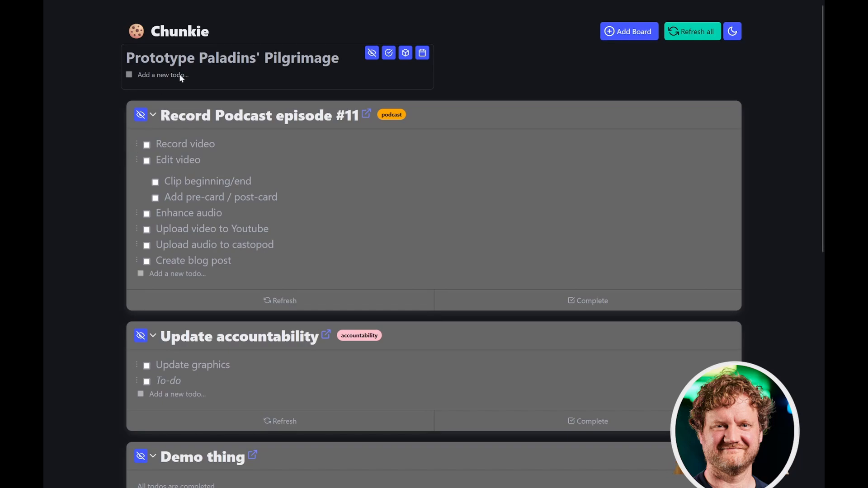
double_click(200, 61)
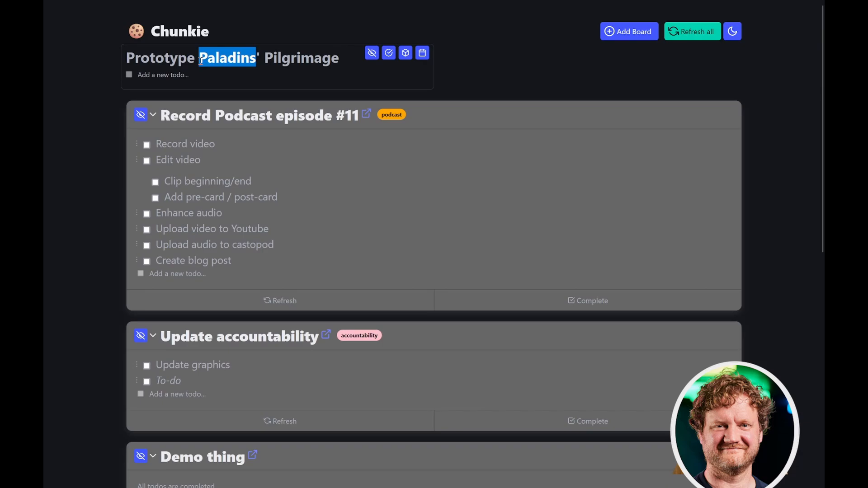
click(222, 58)
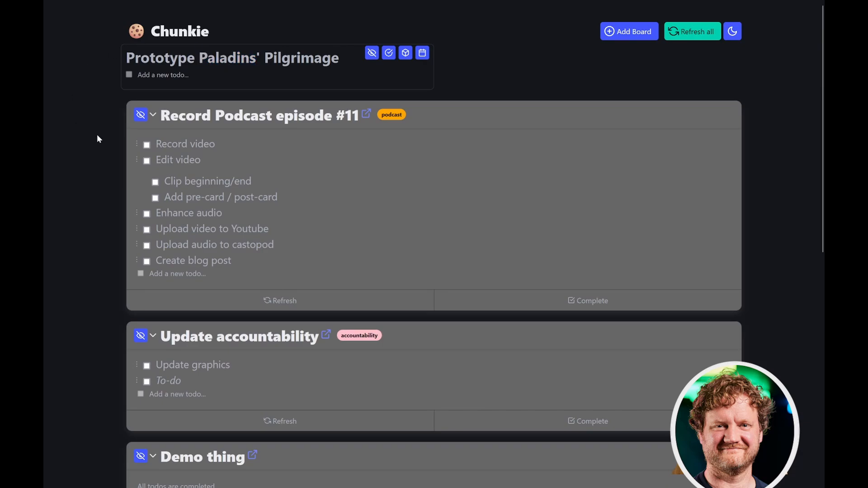
Add the Record video todo from Record Podcast episode #11 to the Prototype Paladins' Pilgrimage board
click(137, 144)
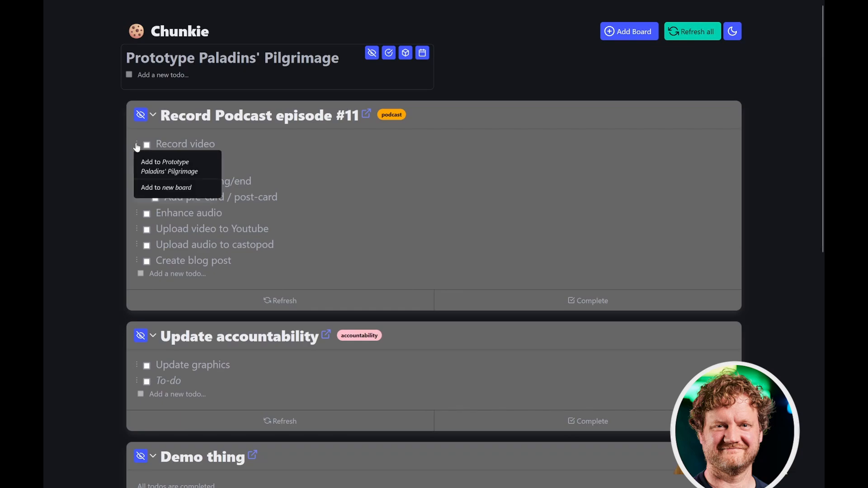
click(179, 166)
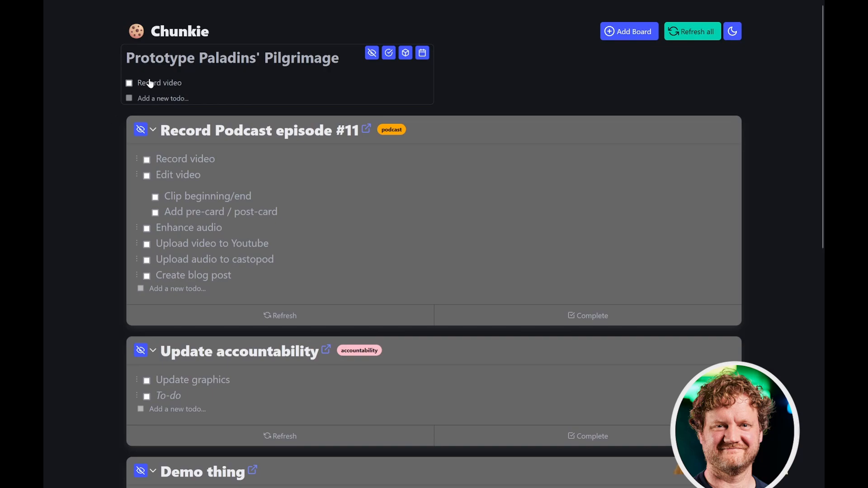
Complete Record video on the Prototype Paladins' Pilgrimage board and show the board's completed todos
click(129, 83)
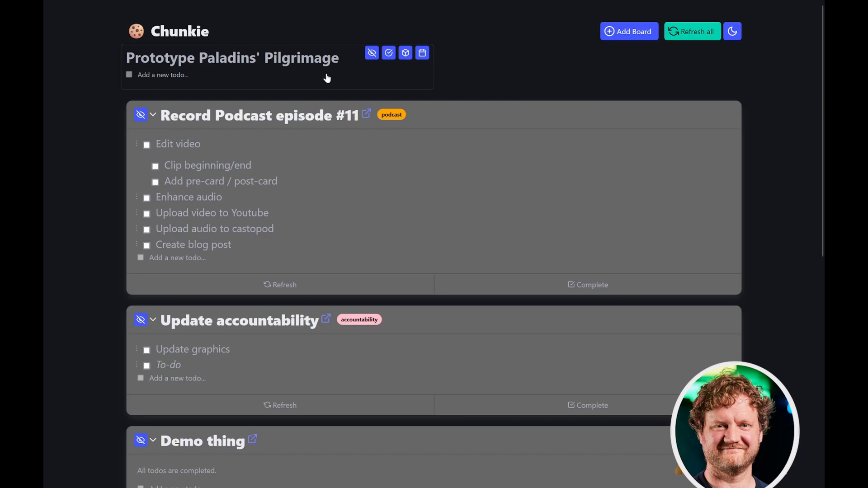
click(372, 54)
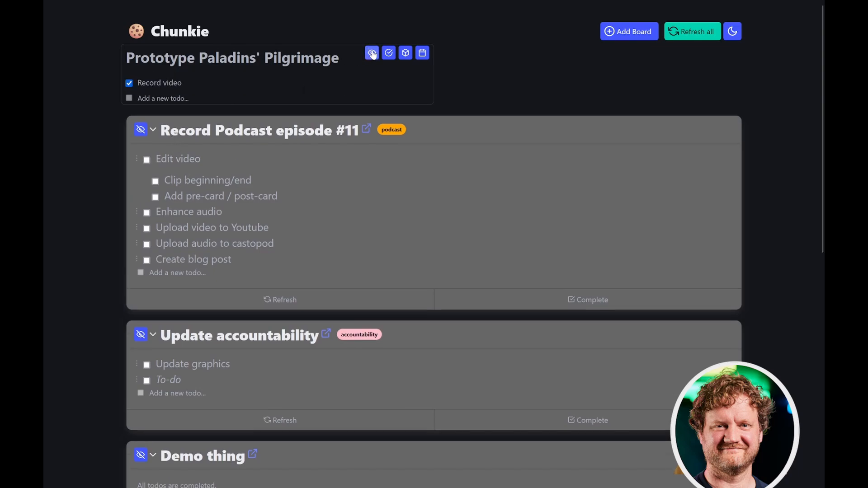
Mark Record video as not completed on the Prototype Paladins' Pilgrimage board and add Update graphics from Update accountability to that board
click(128, 84)
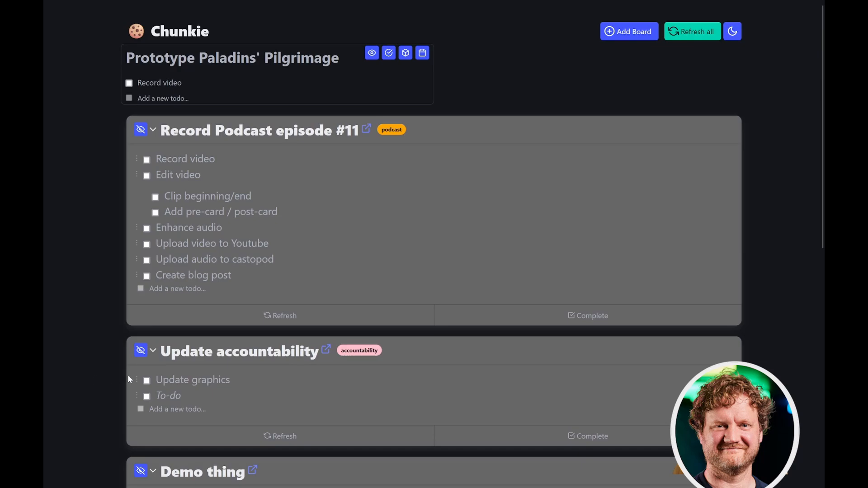
click(138, 382)
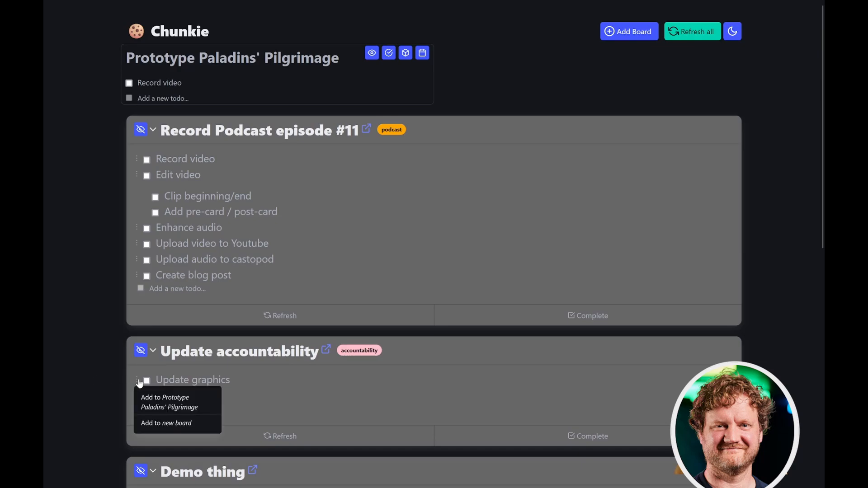
click(176, 403)
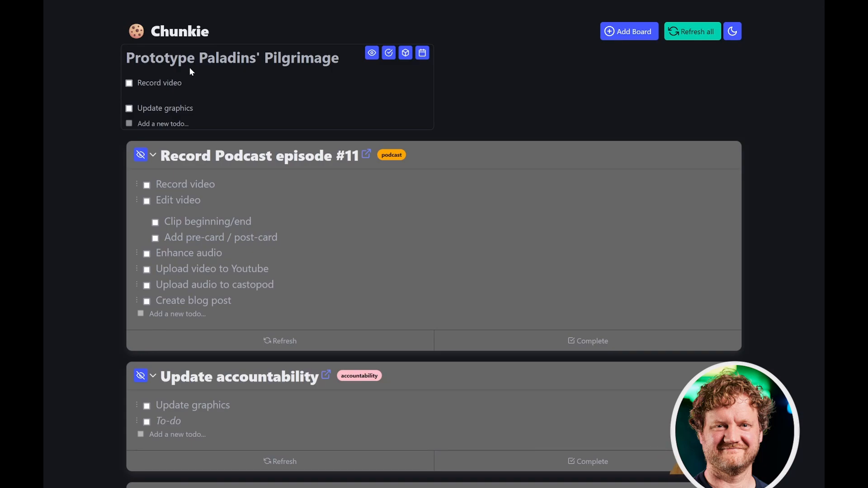
Set the due date of the Prototype Paladins' Pilgrimage board to 18/08/2024 at 20:00
click(423, 52)
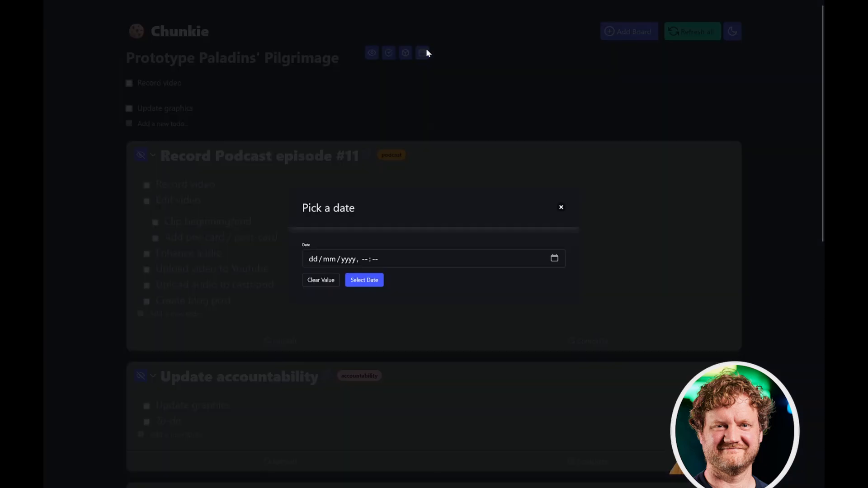
click(555, 259)
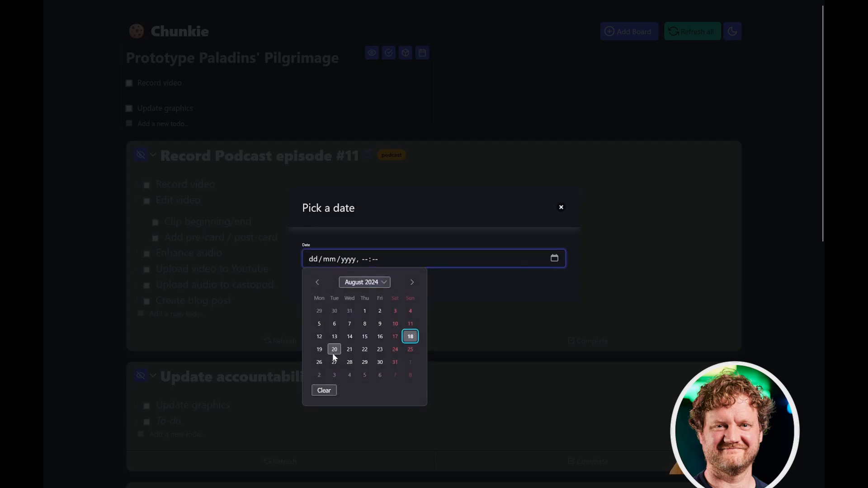
click(410, 337)
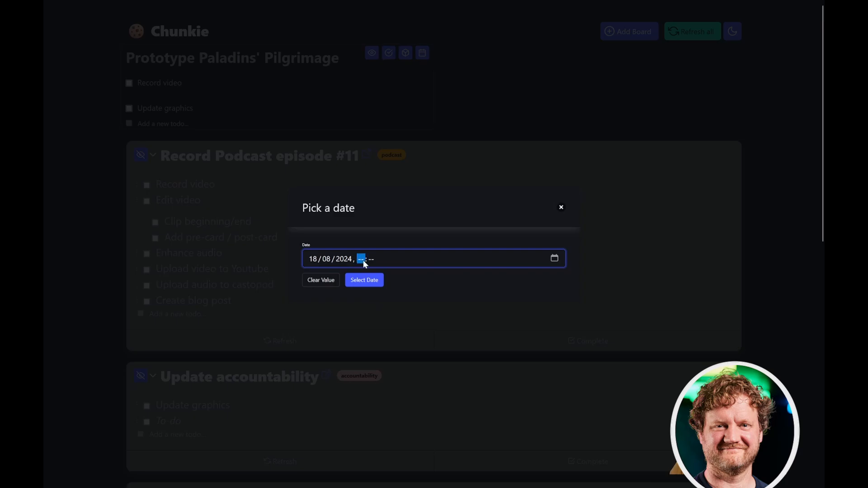
click(554, 259)
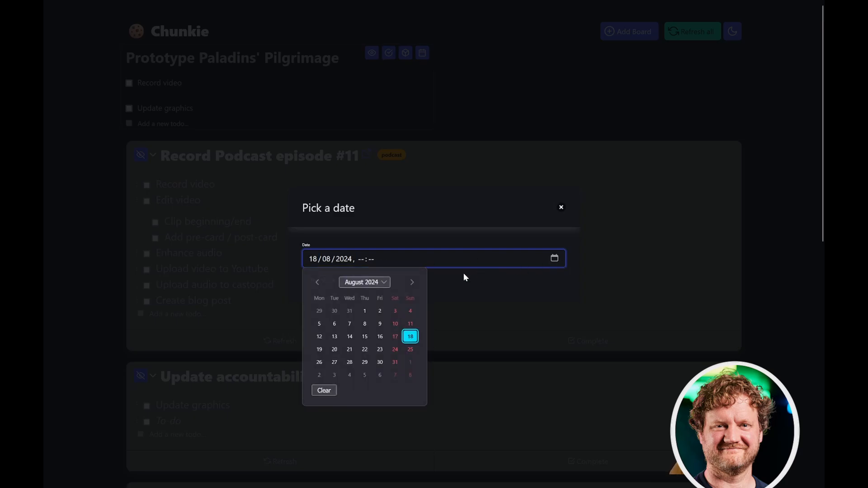
click(361, 260)
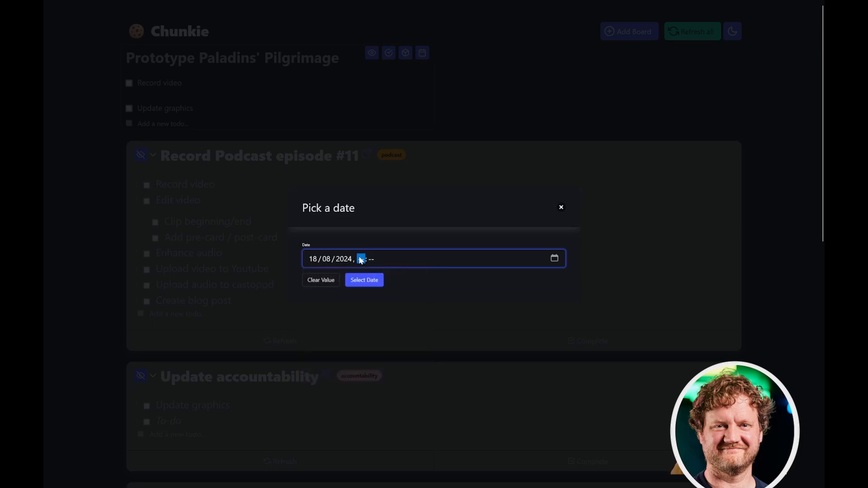
text(20:)
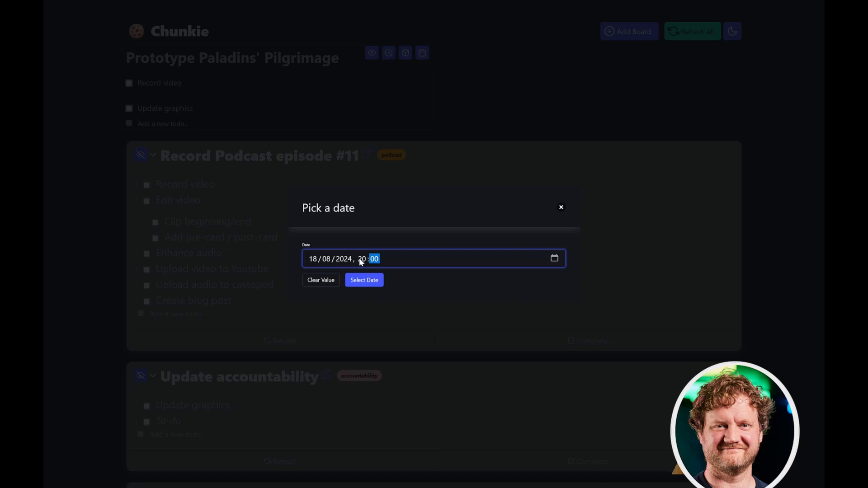
text(00)
click(364, 281)
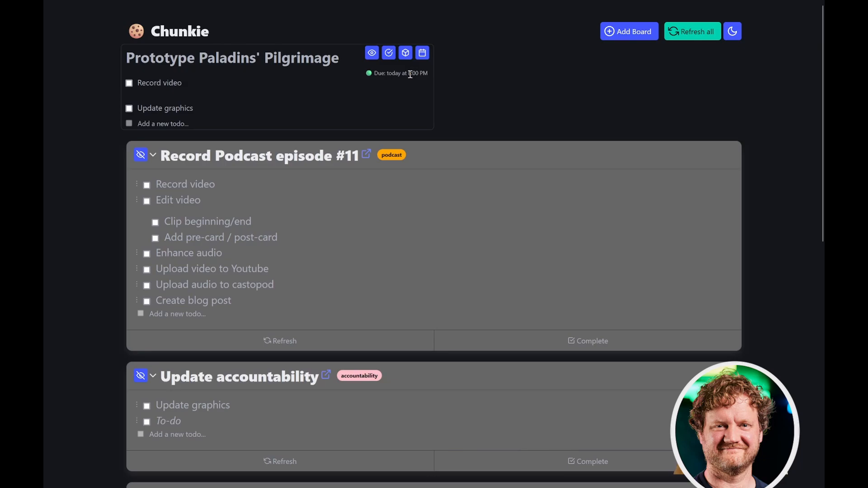
Change the hour of the Prototype Paladins' Pilgrimage board's due time to 11
click(422, 54)
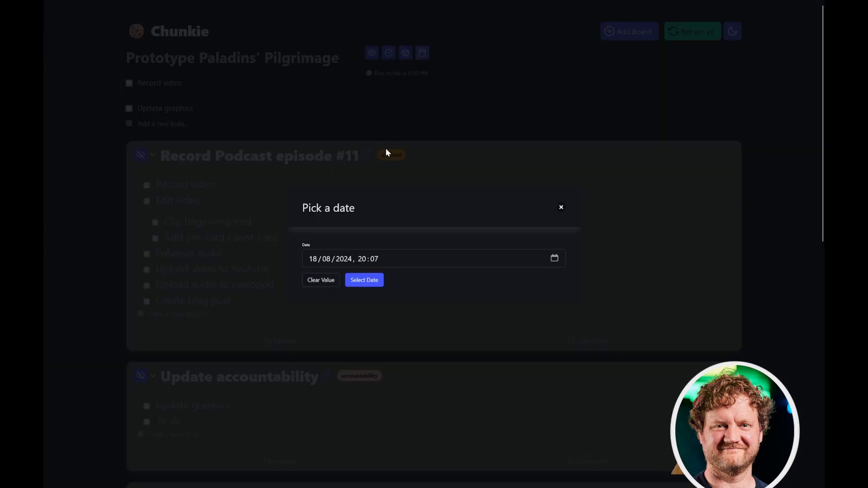
click(363, 259)
text(11)
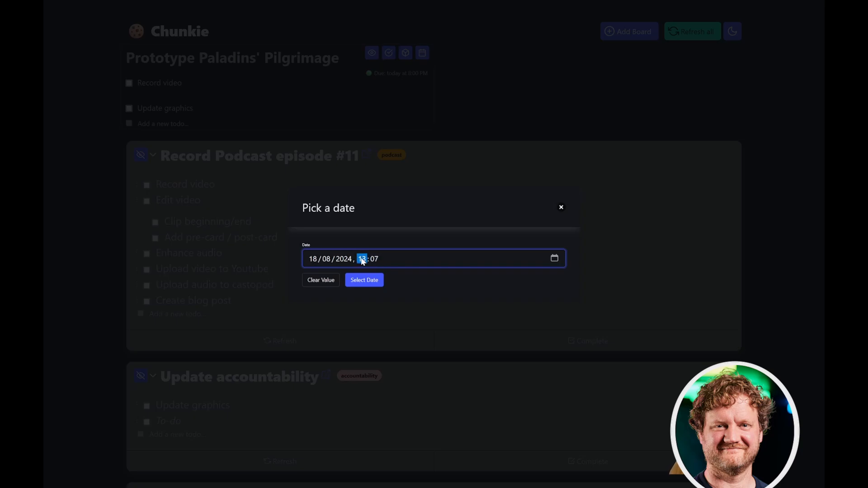
click(368, 280)
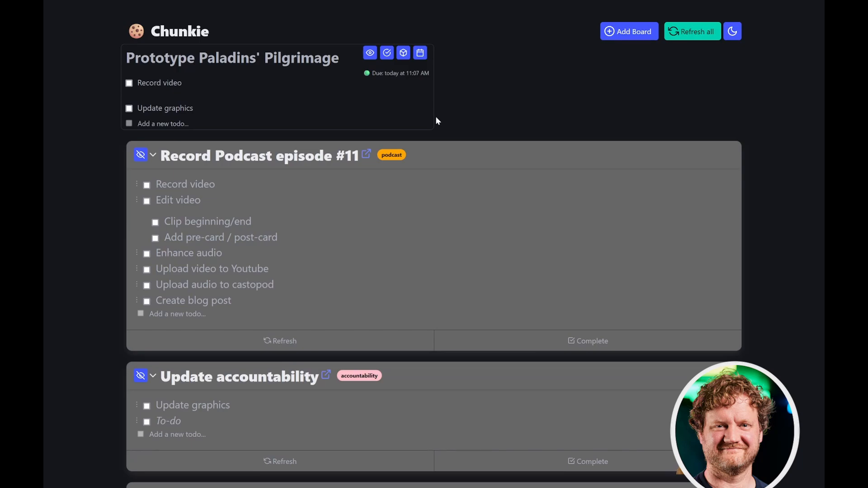
Set the colour of the Prototype Paladins' Pilgrimage board to the dark blue basic colour
click(404, 51)
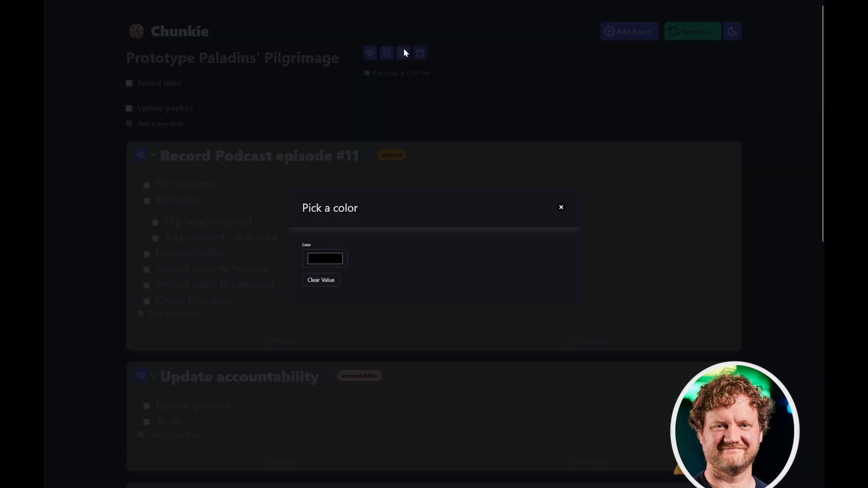
click(327, 259)
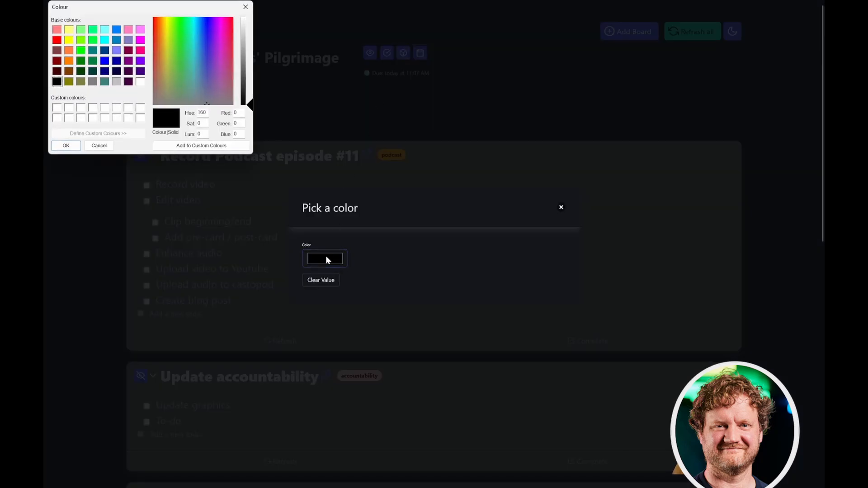
click(105, 51)
click(66, 145)
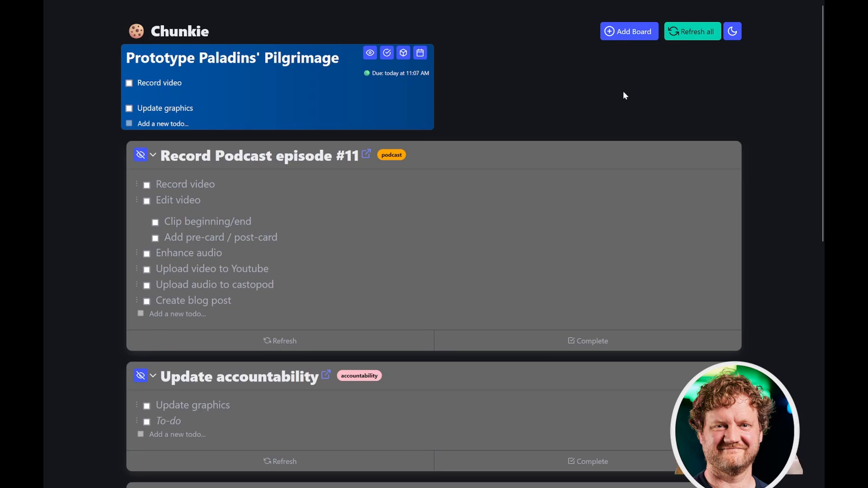
Add a second board and add Edit video from Record Podcast episode #11 to the Prototype Paladins' Pilgrimage board
click(633, 32)
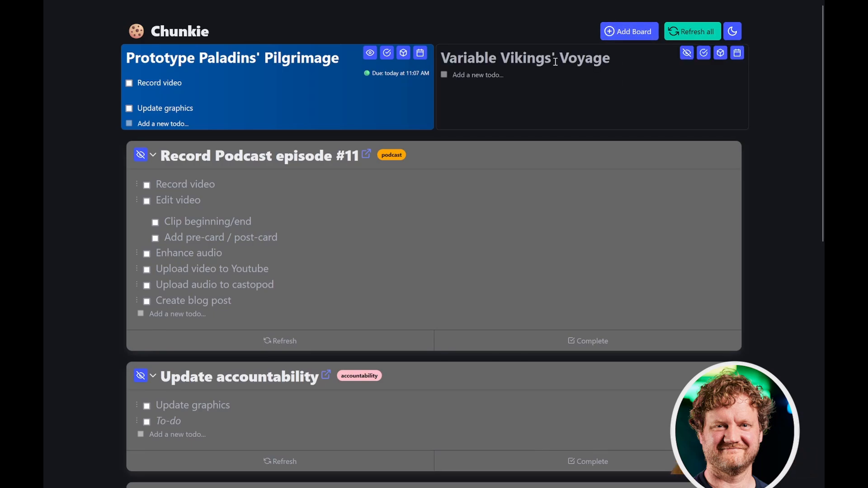
click(138, 200)
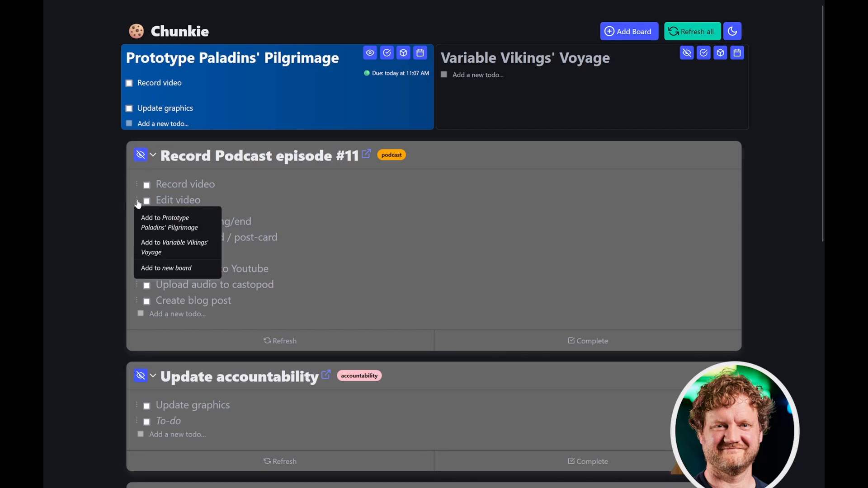
click(161, 220)
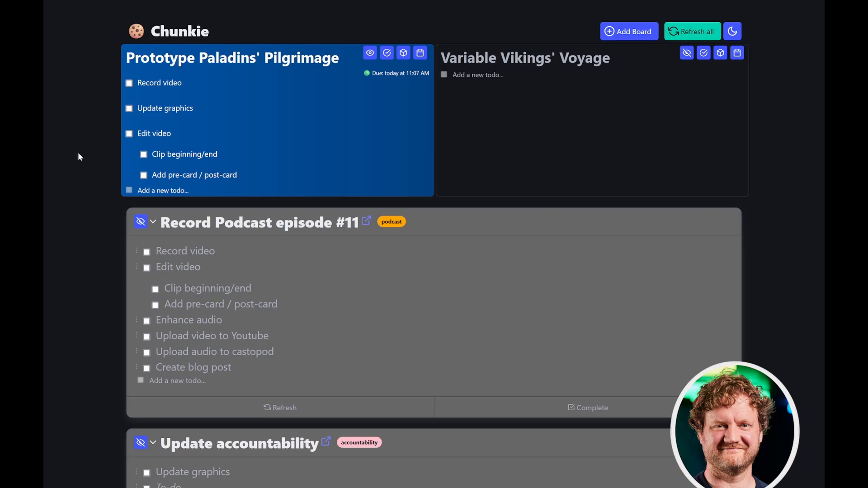
Look through the two boards and the todo cards below them, down to Complete for dogfooding
scroll(78, 154, down, 3)
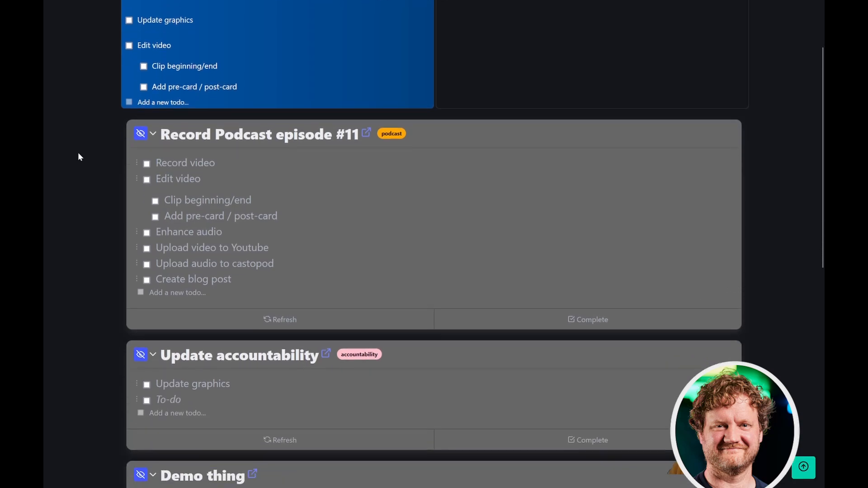
scroll(78, 154, down, 3)
scroll(78, 154, up, 3)
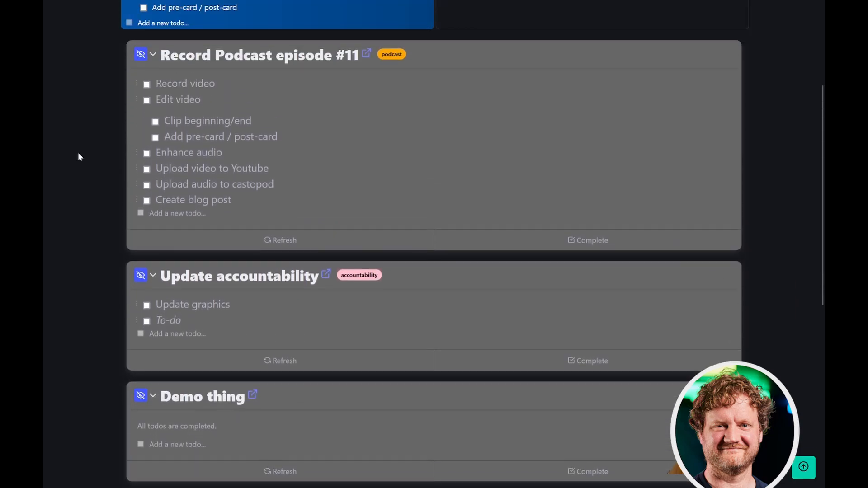
scroll(78, 153, up, 3)
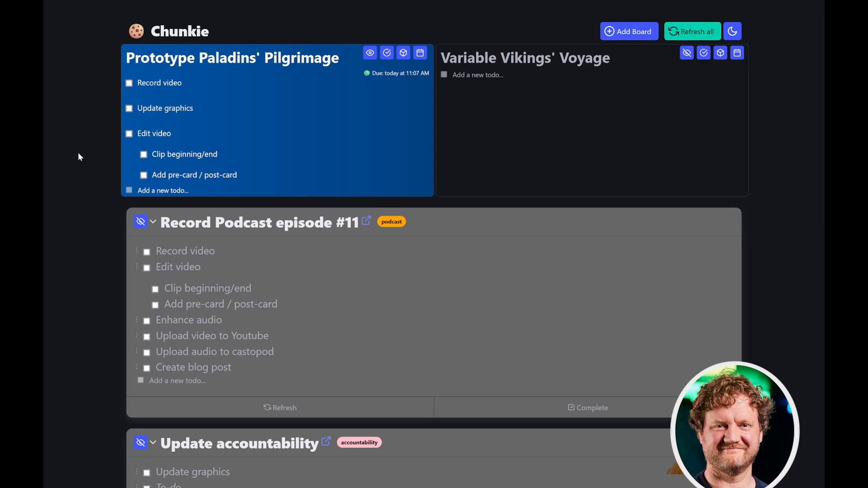
scroll(79, 154, down, 6)
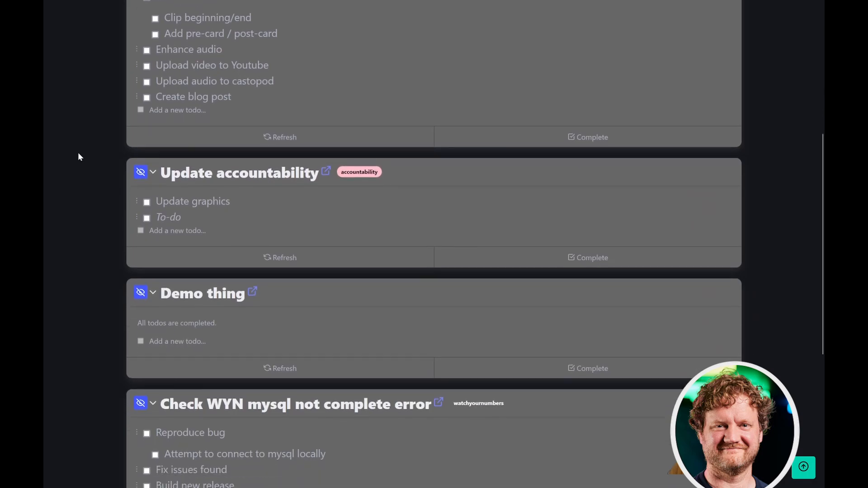
scroll(78, 156, down, 4)
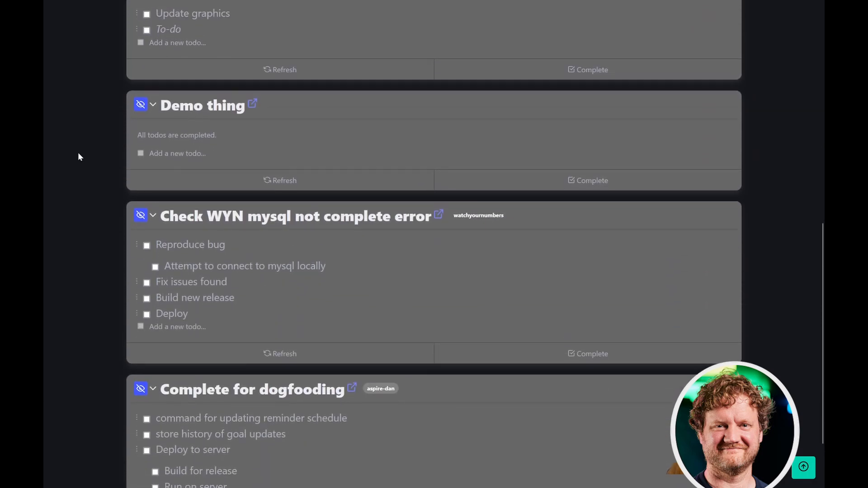
scroll(79, 157, up, 2)
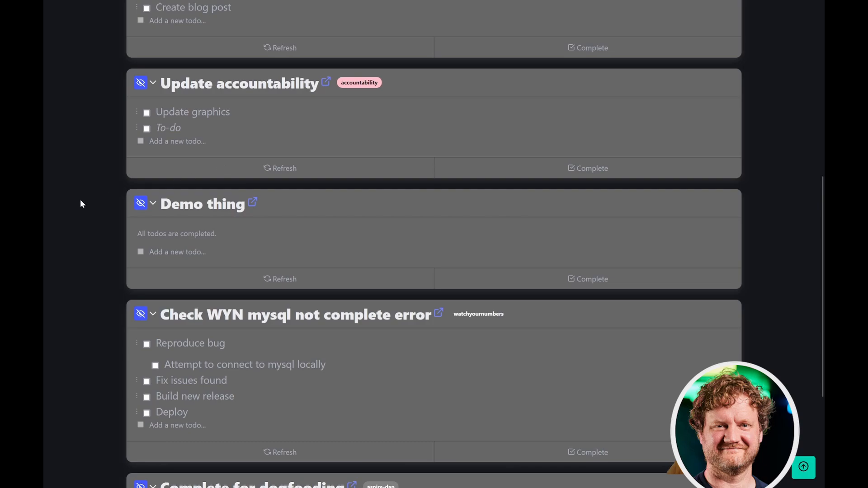
scroll(80, 201, up, 3)
scroll(80, 200, up, 6)
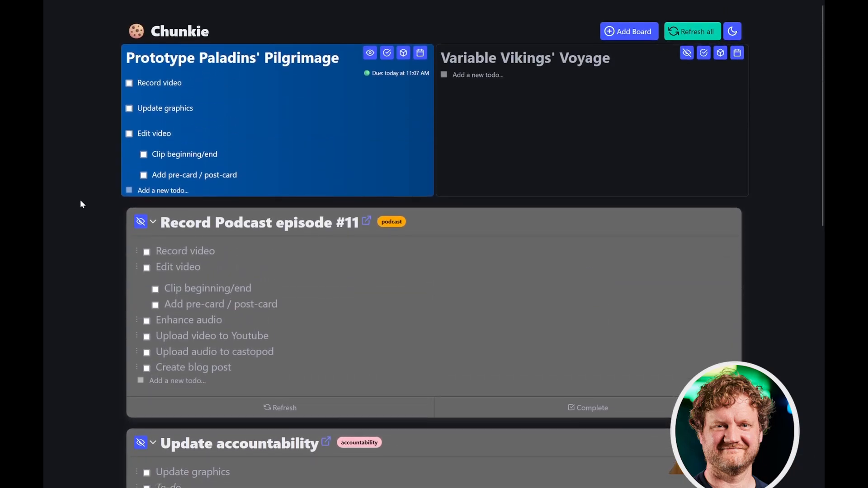
scroll(80, 200, down, 1)
scroll(81, 201, up, 2)
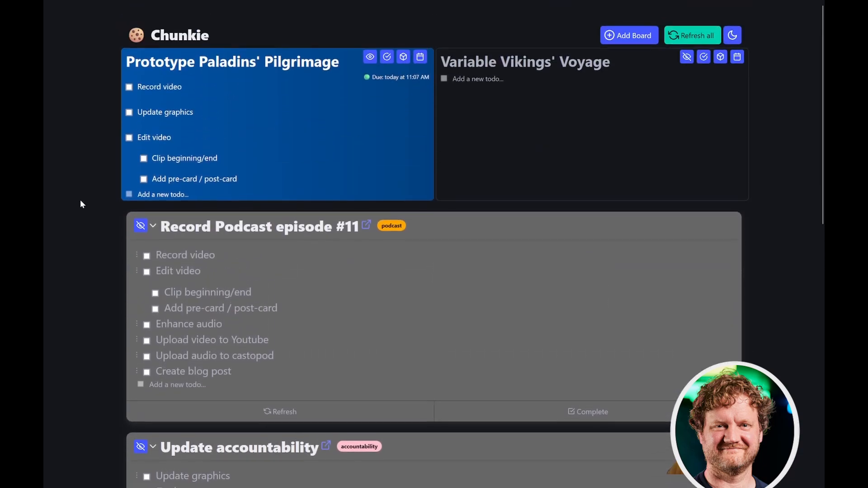
Switch the app to the light theme and back to the dark theme
click(734, 30)
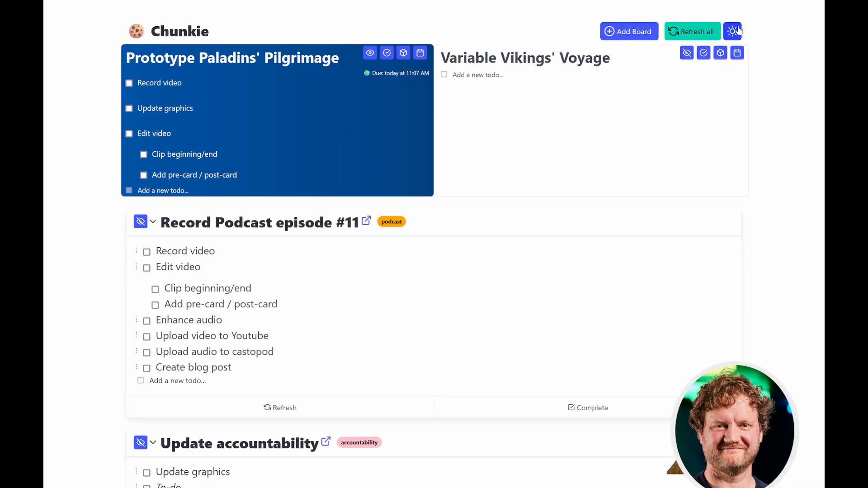
click(737, 31)
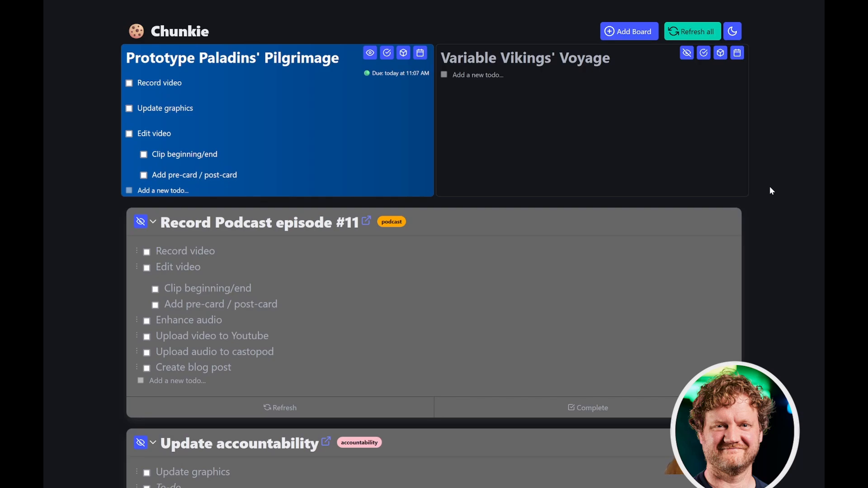
scroll(770, 187, down, 2)
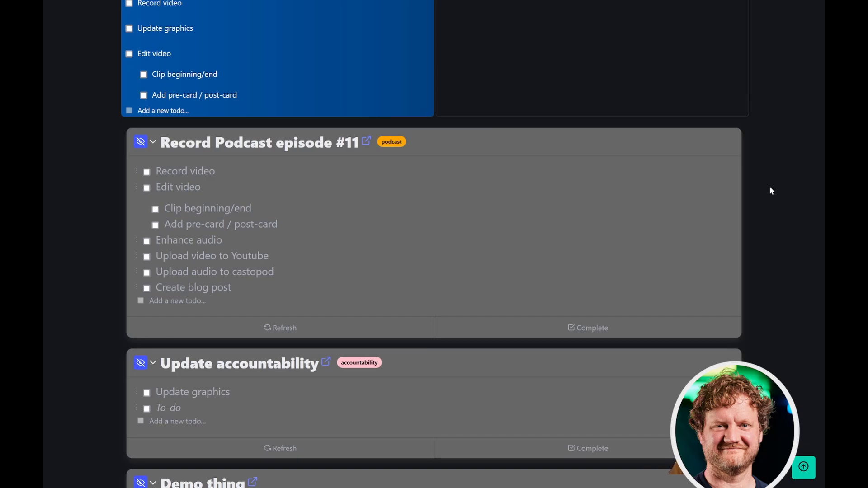
scroll(772, 191, up, 2)
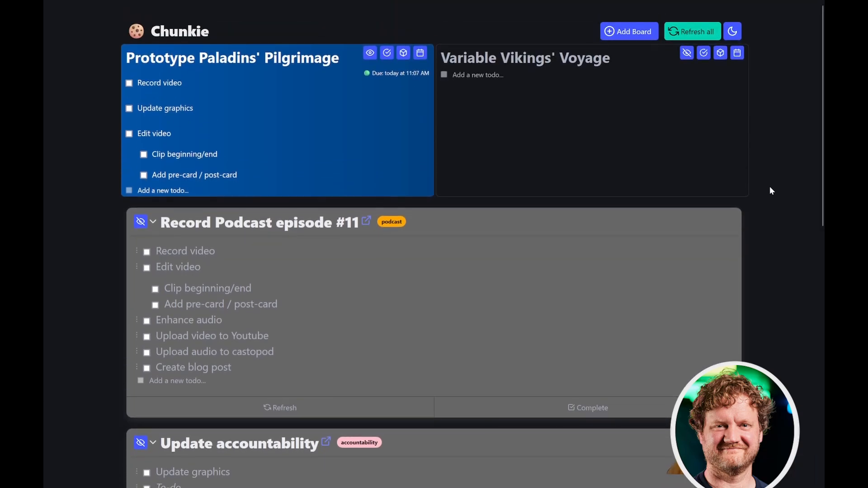
scroll(771, 190, down, 10)
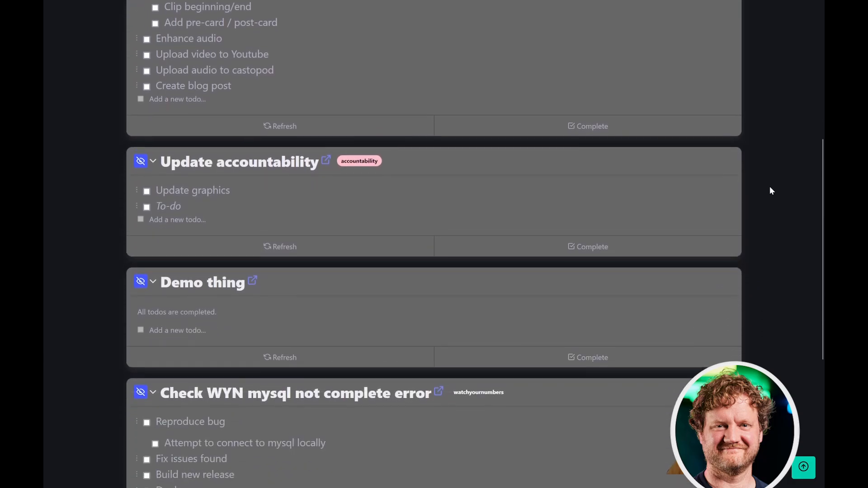
scroll(772, 191, up, 10)
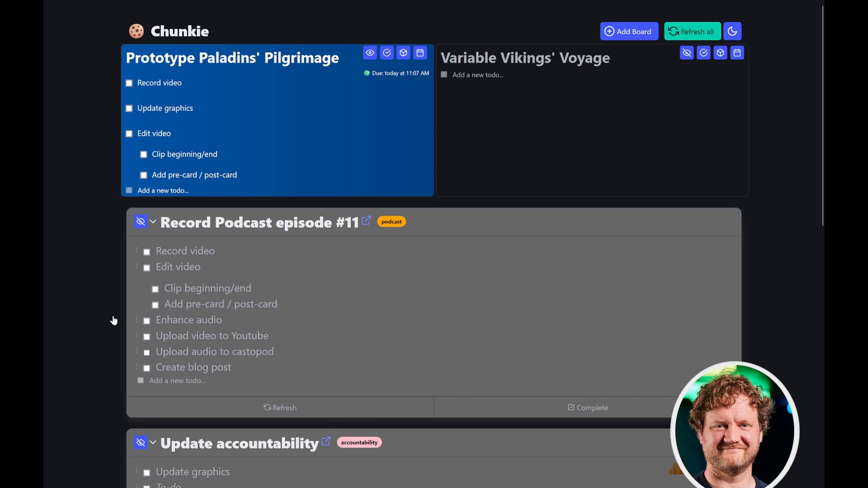
scroll(66, 280, down, 3)
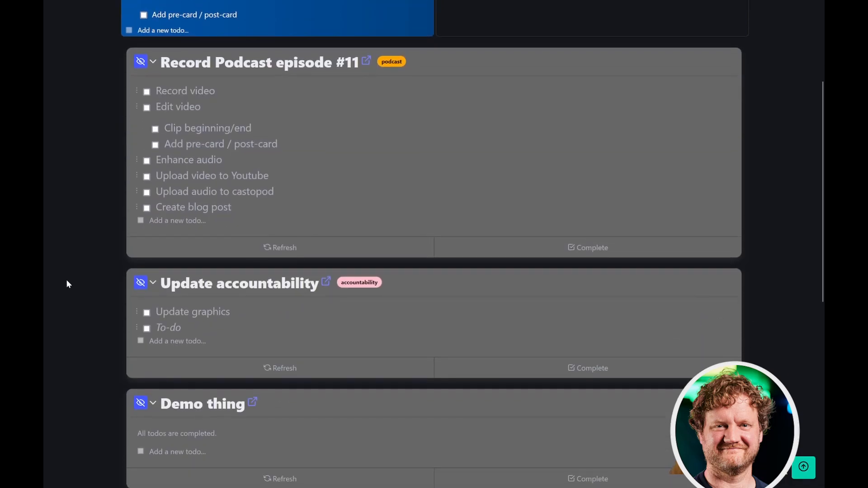
scroll(66, 280, down, 4)
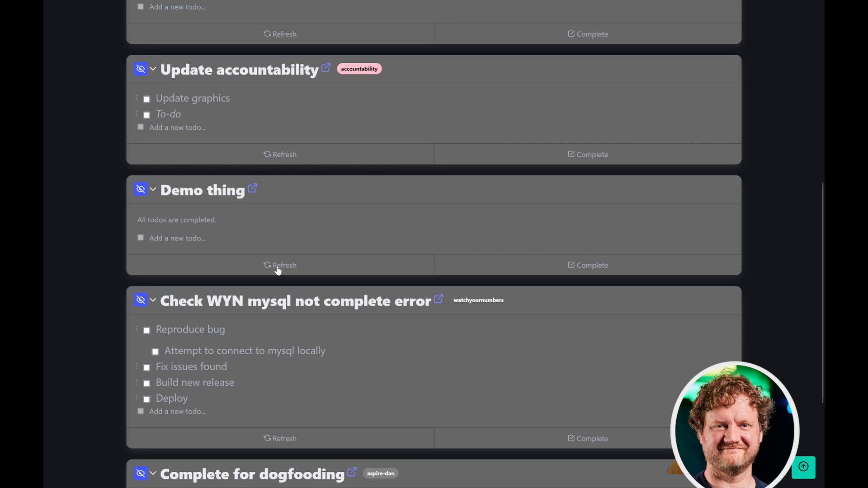
In Notion, open the Demo thing page from the Todos table and add the to-do Added from notion below Do a demo
key(alt+Tab)
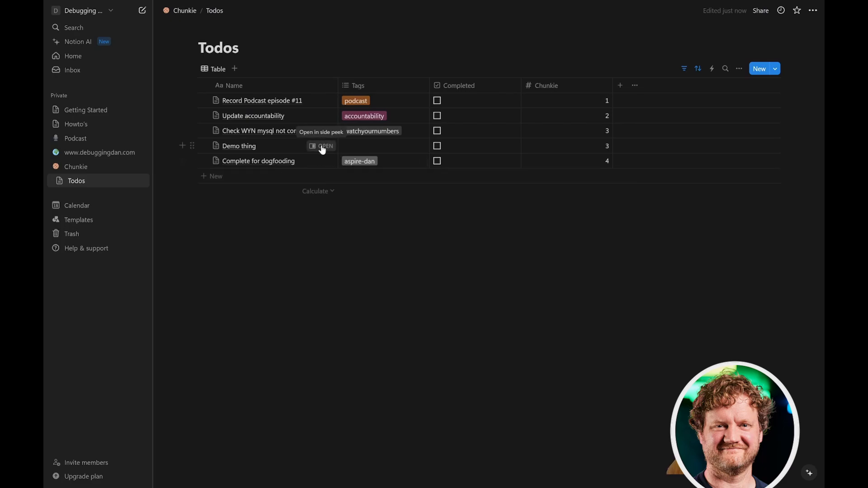
click(321, 146)
click(467, 178)
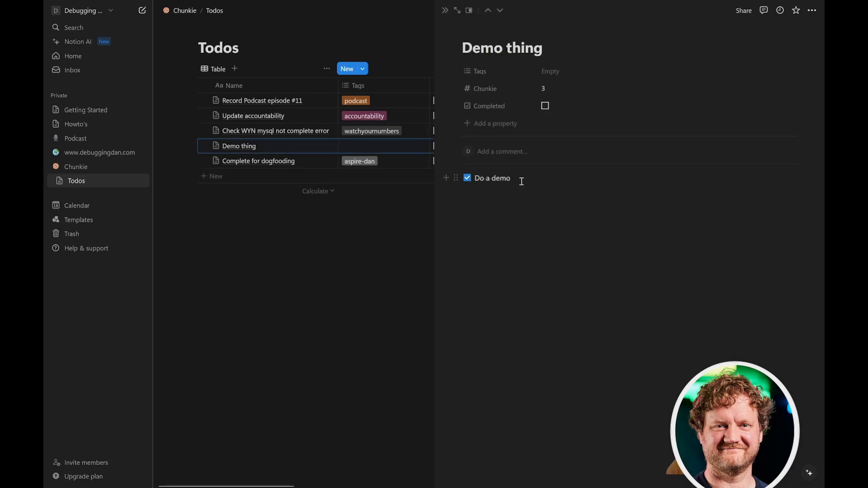
click(520, 180)
key(Return)
text(Added from not)
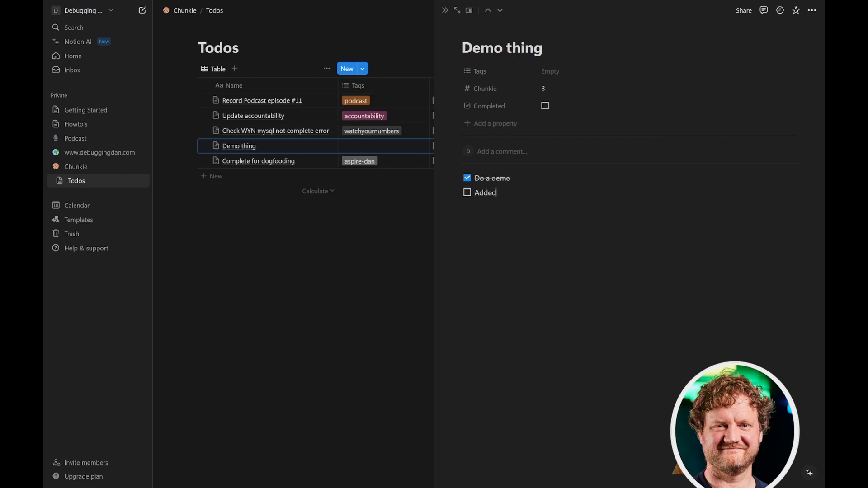
text(ion)
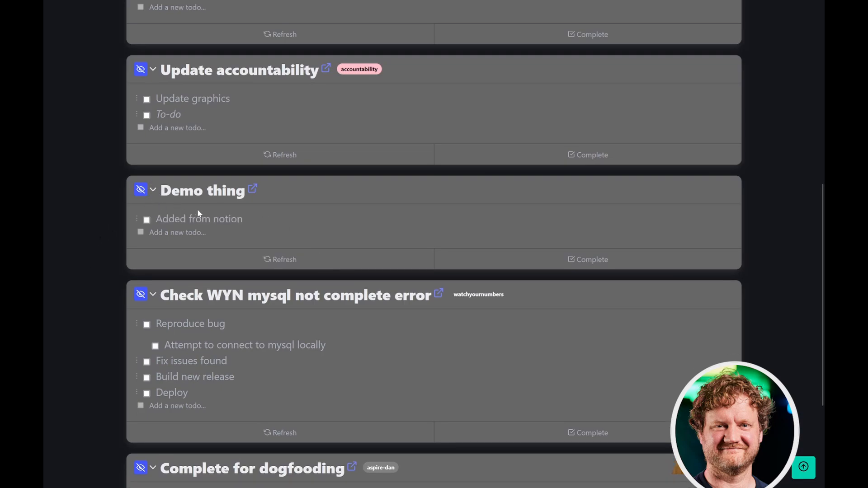
Back in Chunkie, refresh the Demo thing card and complete it
click(287, 261)
click(584, 264)
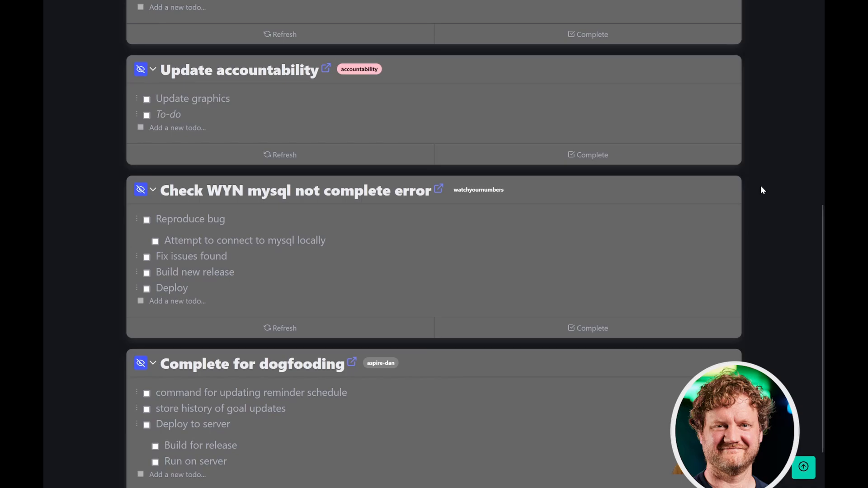
Check off Clip beginning/end and Edit video on the Prototype Paladins' Pilgrimage board
scroll(762, 190, up, 6)
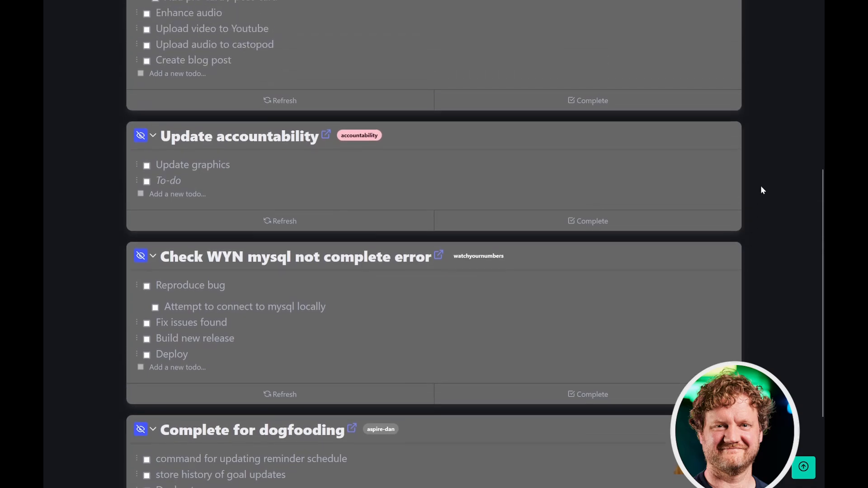
scroll(762, 187, up, 2)
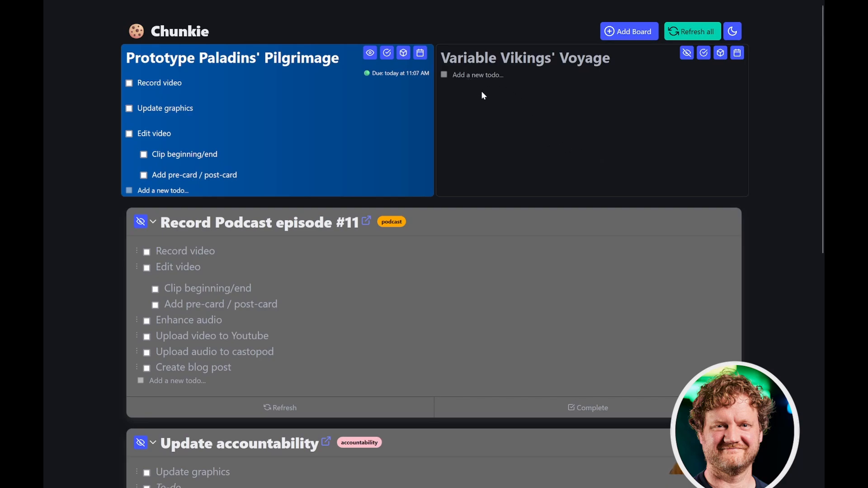
click(370, 54)
click(370, 53)
click(143, 155)
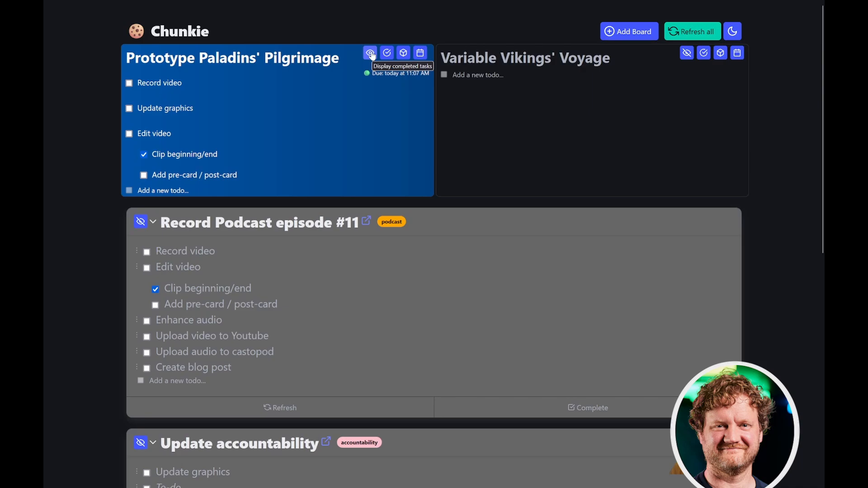
click(129, 134)
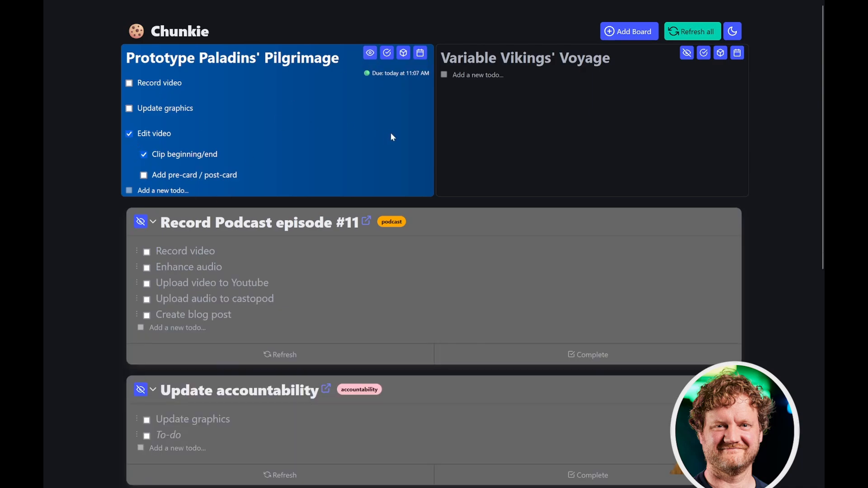
Hide the completed tasks on the Prototype Paladins' Pilgrimage board and display them again
click(370, 53)
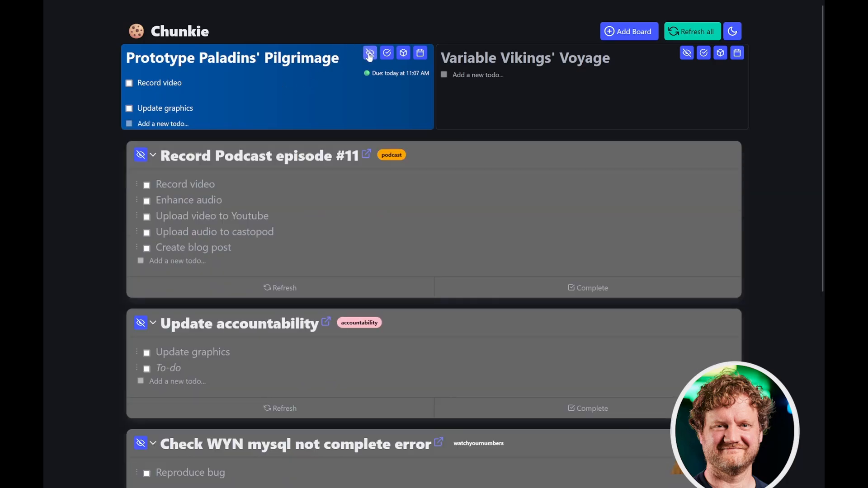
click(370, 54)
click(370, 53)
click(370, 53)
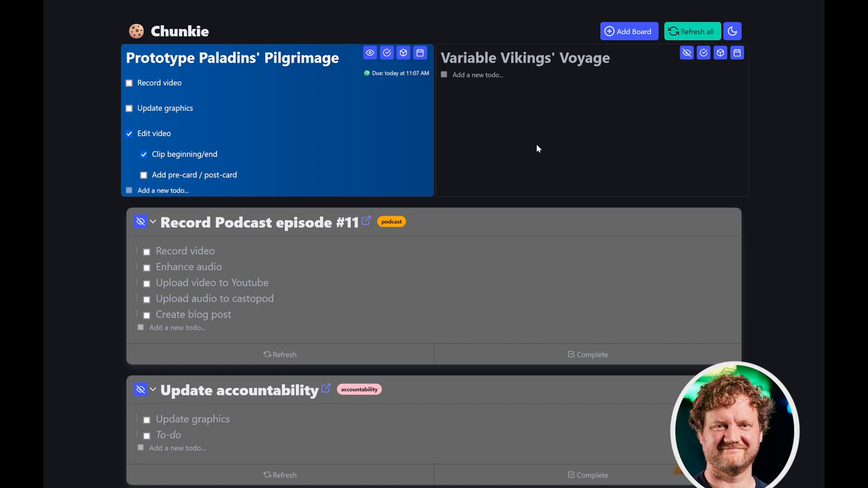
Complete the Variable Vikings' Voyage board and the Prototype Paladins' Pilgrimage board
click(703, 53)
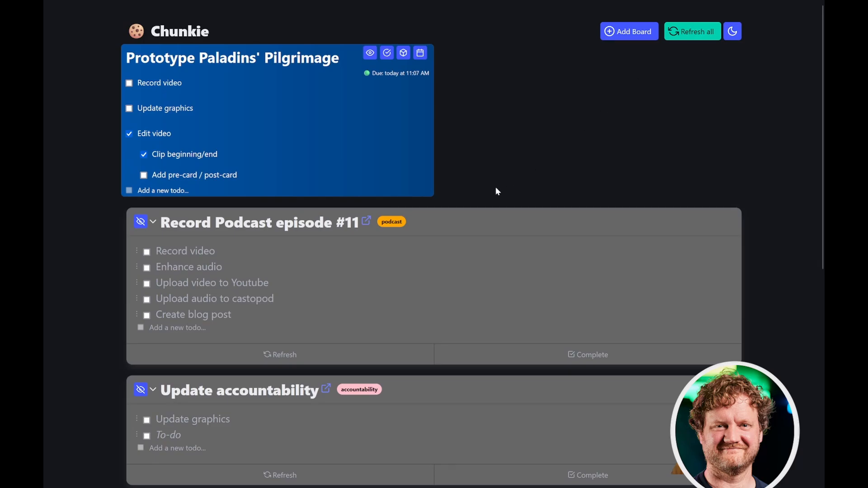
click(387, 53)
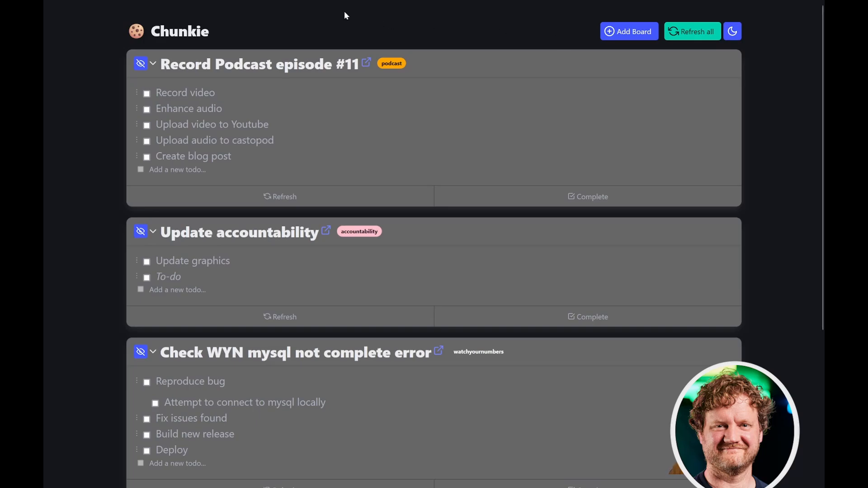
mouse_move(217, 0)
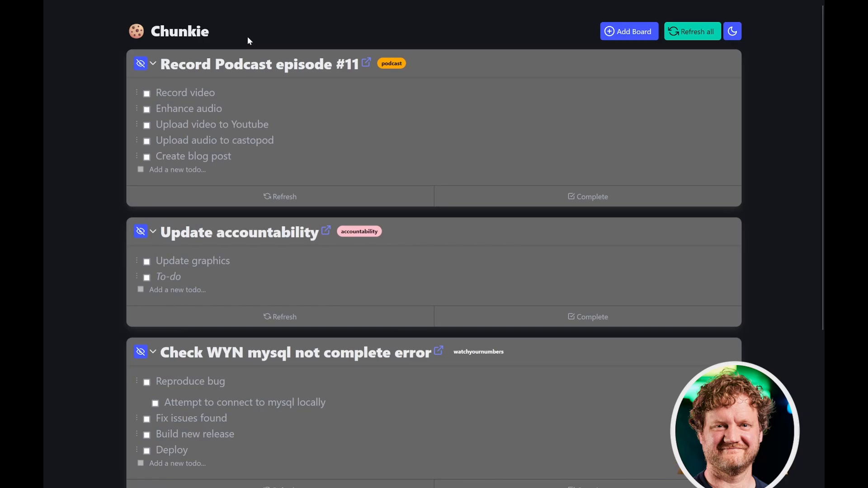
scroll(240, 231, down, 2)
scroll(240, 231, up, 2)
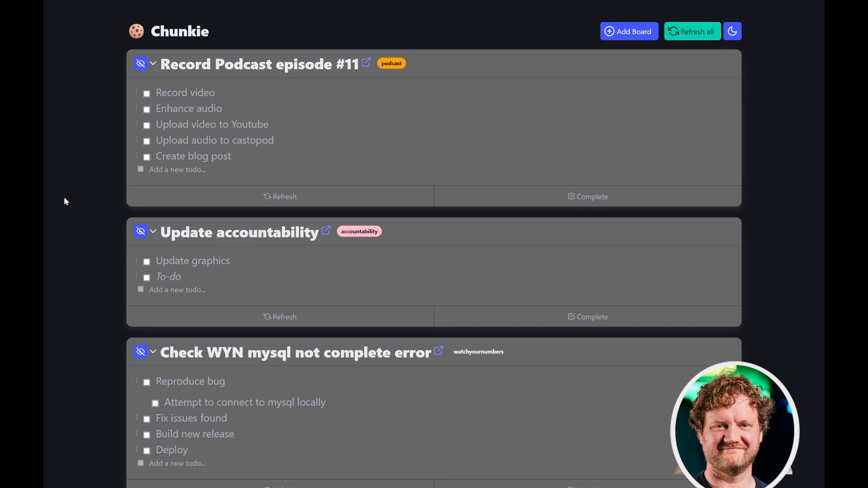
scroll(86, 237, down, 5)
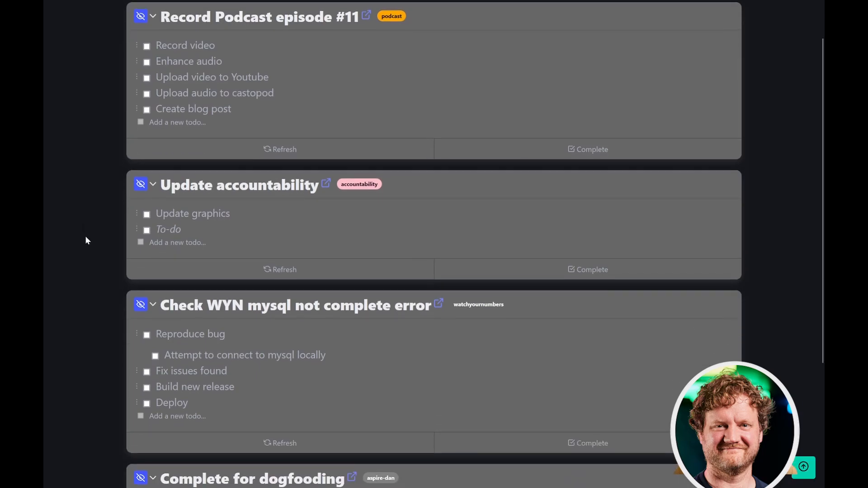
scroll(85, 237, up, 5)
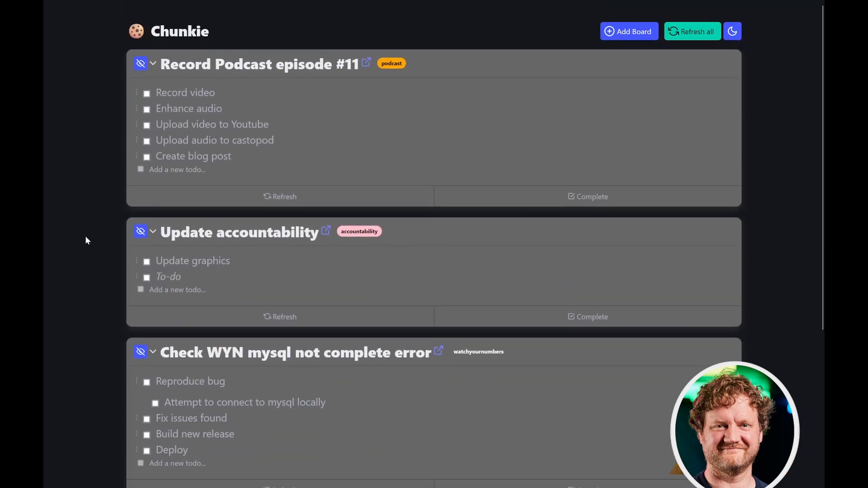